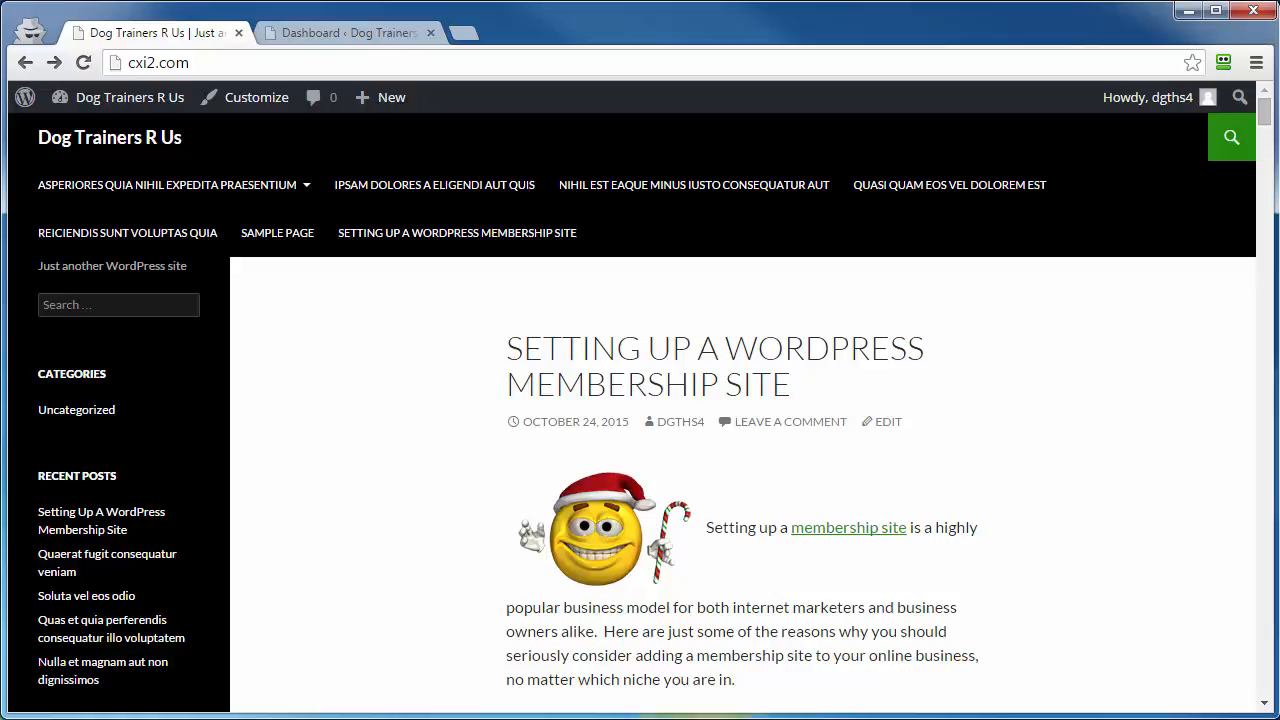
Create a new WordPress navigation menu named "main".
{"action": "left_click", "coordinate": [306, 37]}
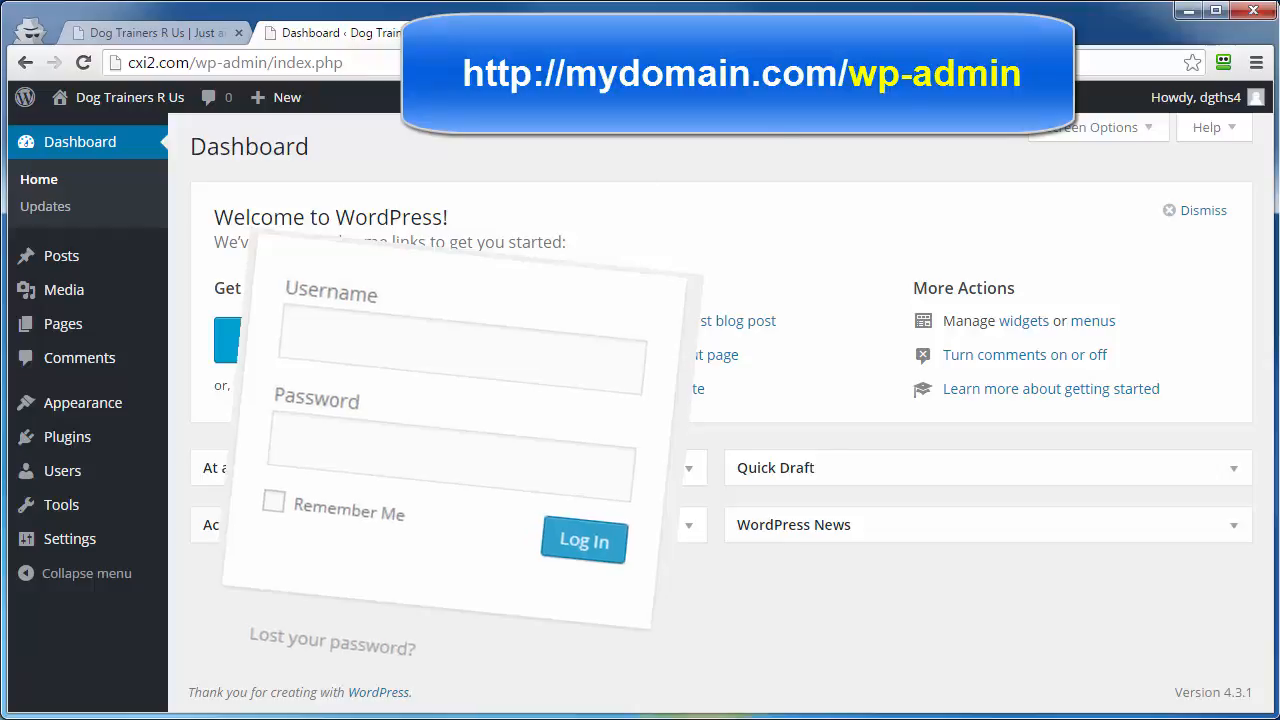
{"action": "mouse_move", "coordinate": [75, 408]}
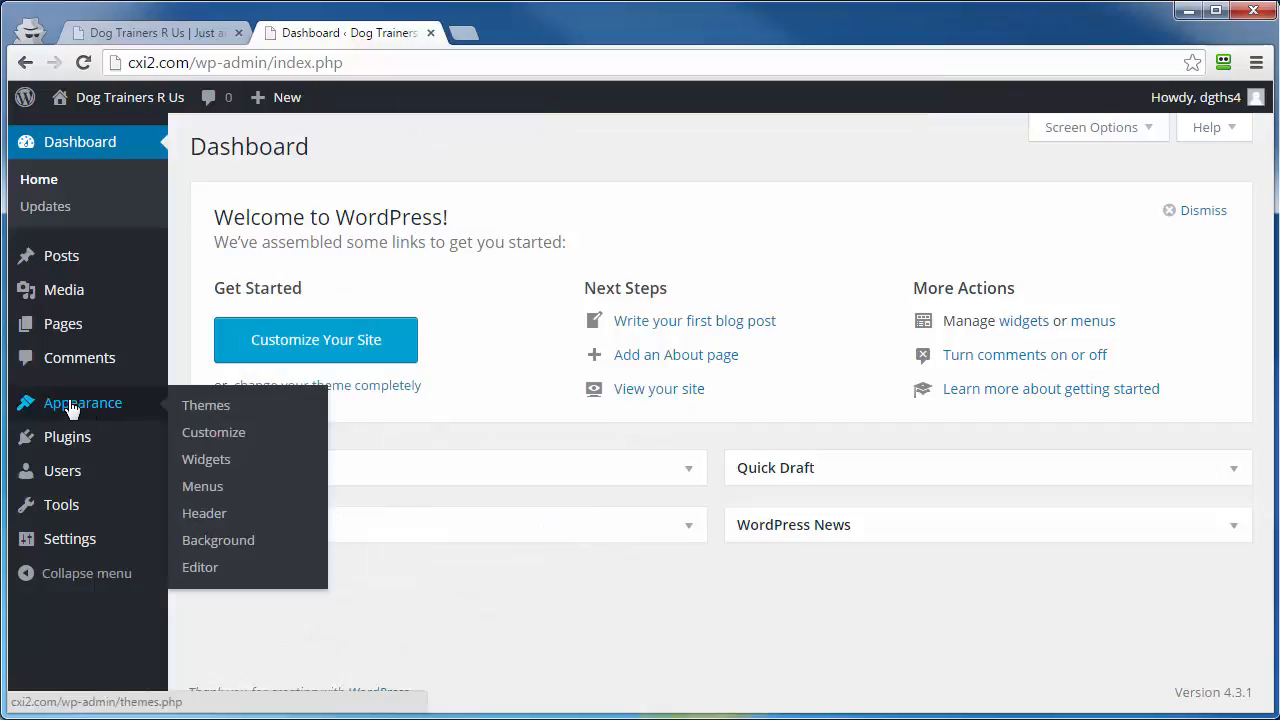
{"action": "left_click", "coordinate": [203, 490]}
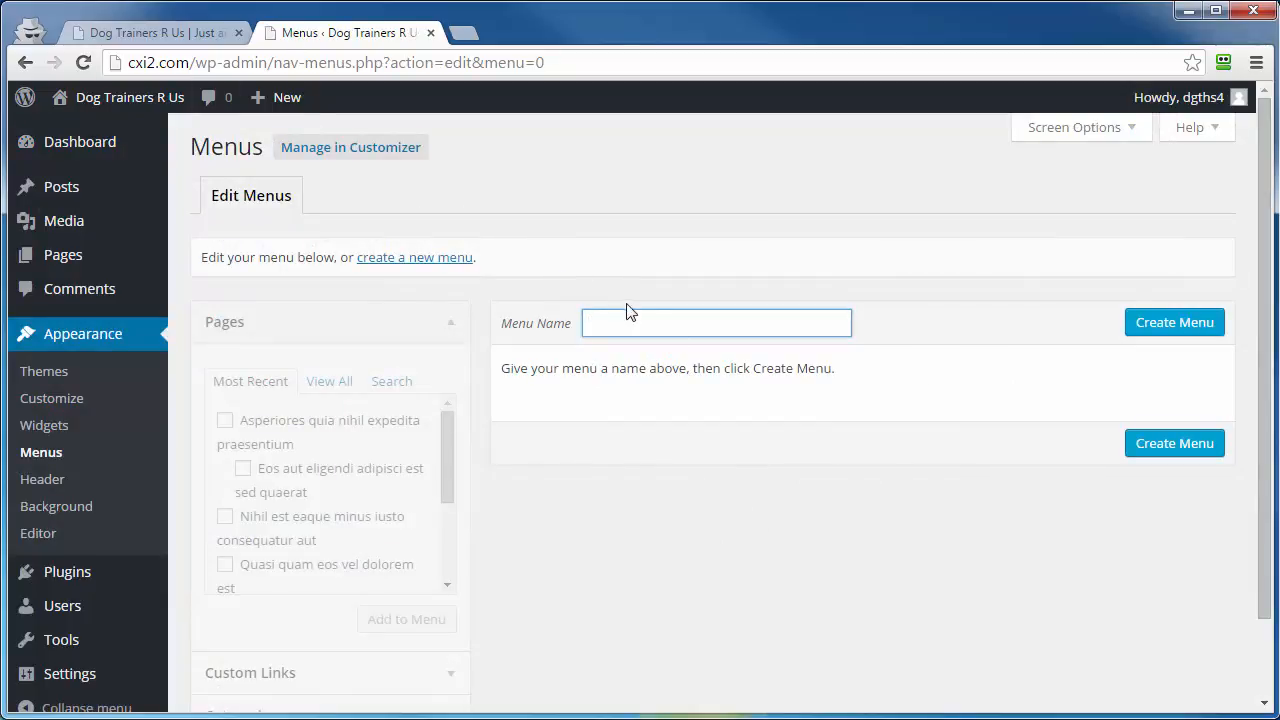
{"action": "type", "text": "main"}
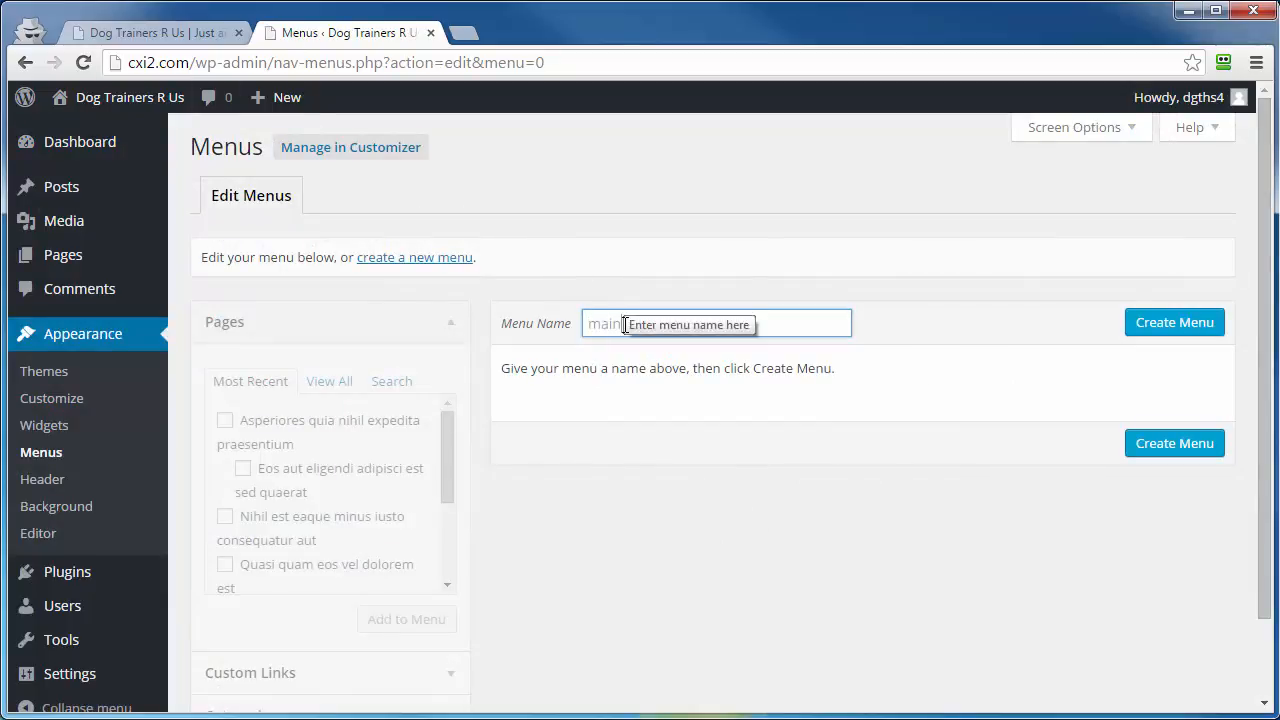
{"action": "left_click", "coordinate": [1180, 323]}
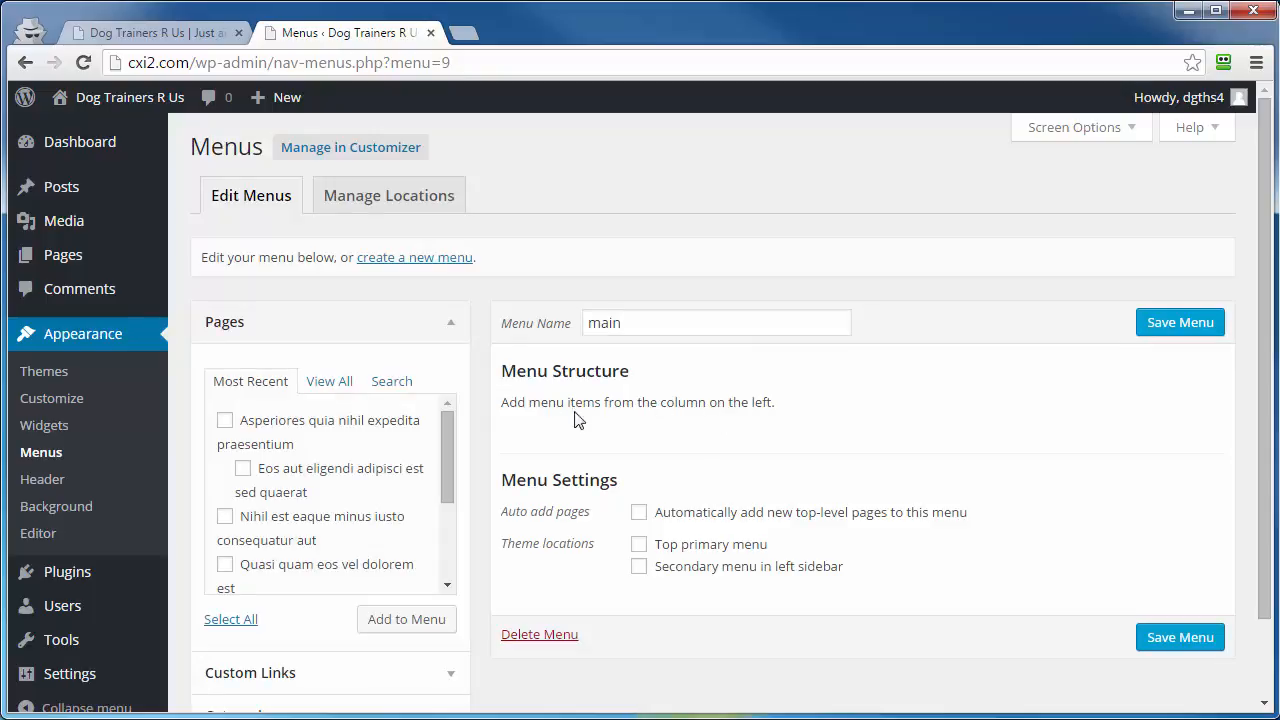
Make the Posts box available as a source of items in the menu editor.
{"action": "scroll", "coordinate": [300, 452], "scroll_direction": "down", "scroll_amount": 3}
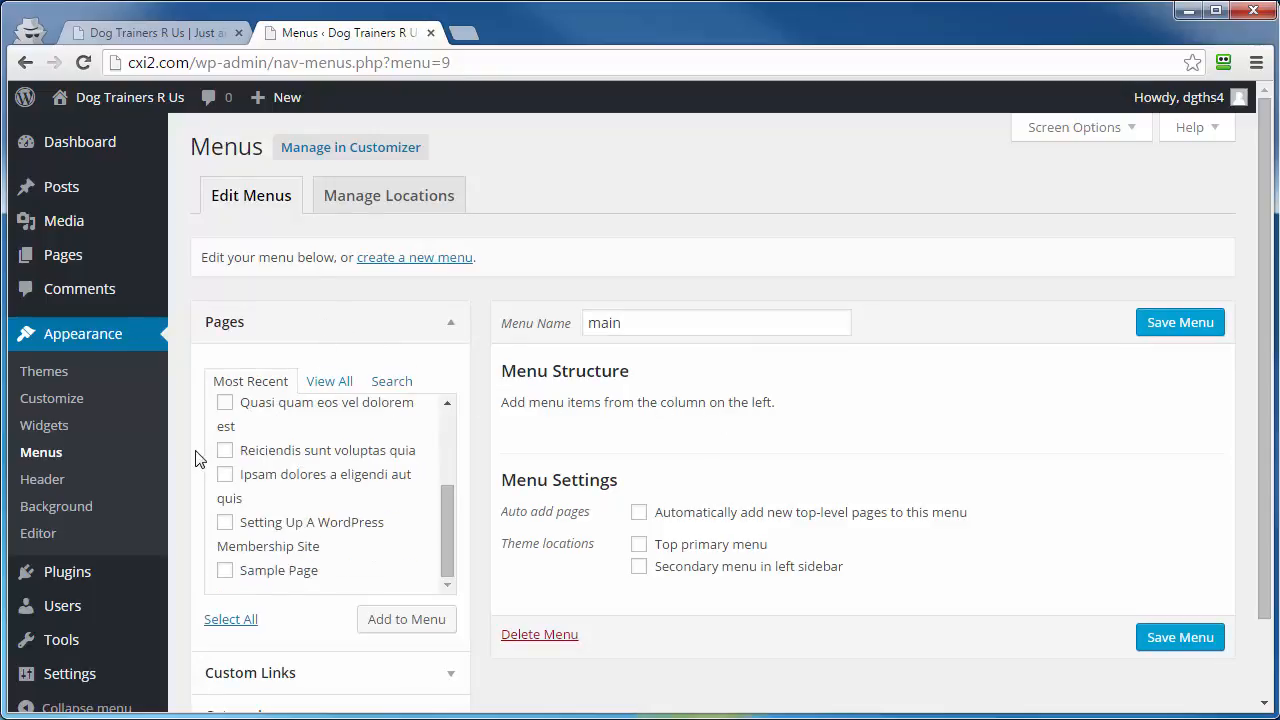
{"action": "scroll", "coordinate": [196, 458], "scroll_direction": "down", "scroll_amount": 1}
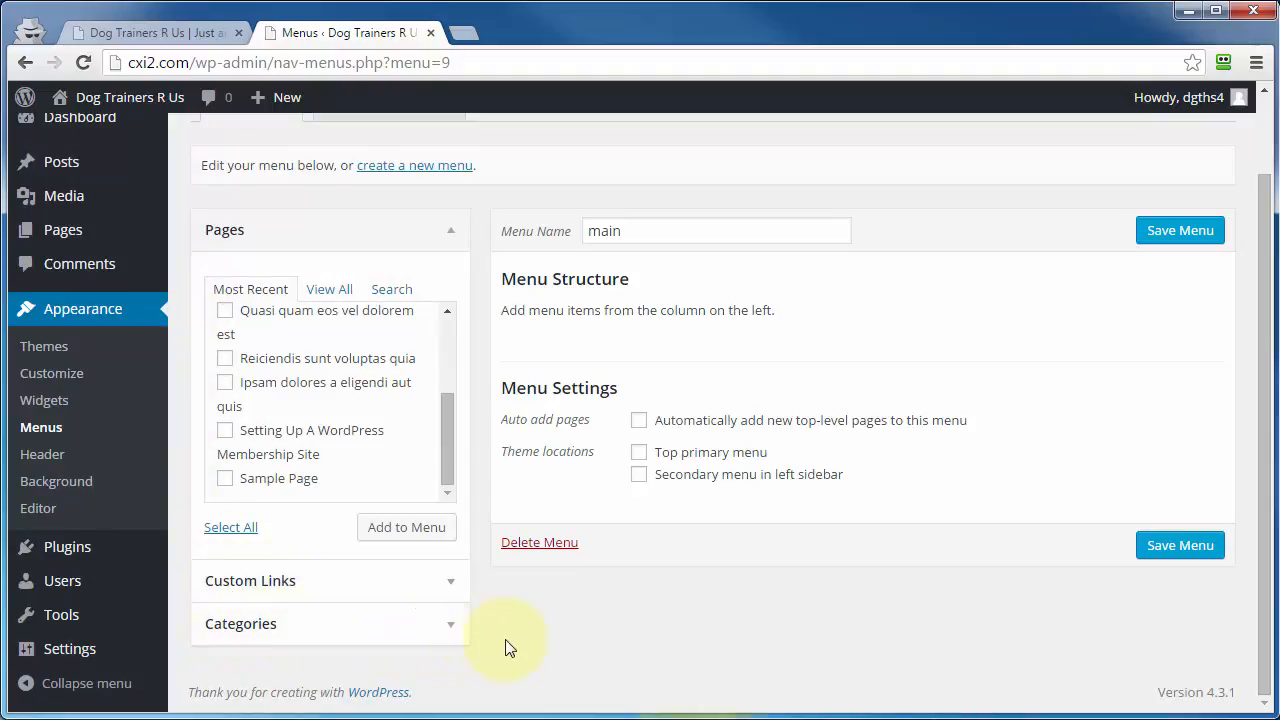
{"action": "scroll", "coordinate": [507, 647], "scroll_direction": "up", "scroll_amount": 1}
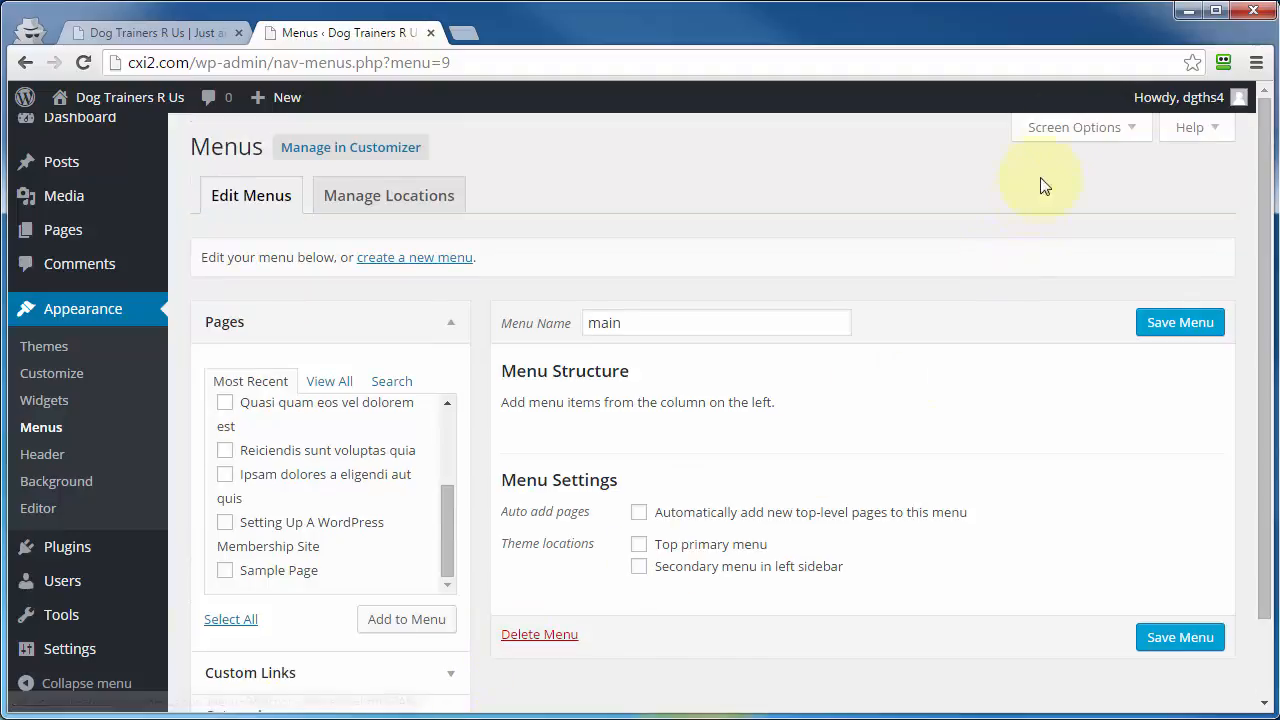
{"action": "left_click", "coordinate": [1100, 130]}
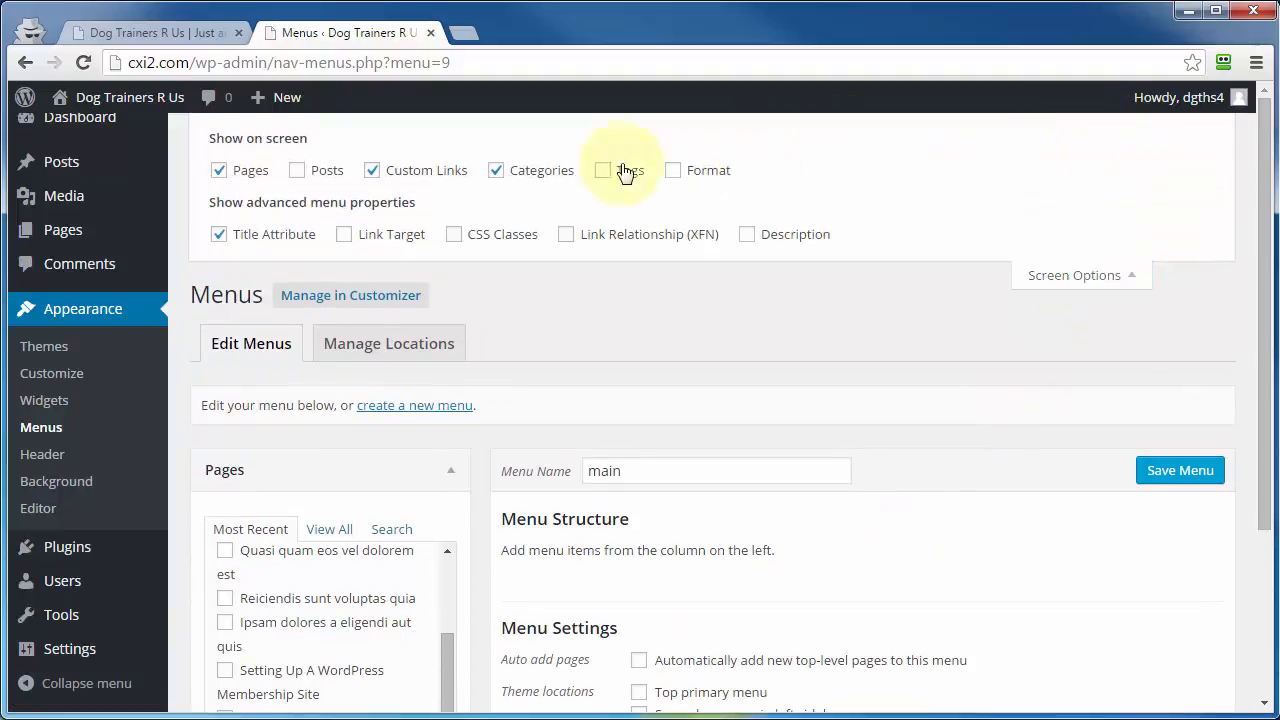
{"action": "left_click", "coordinate": [298, 172]}
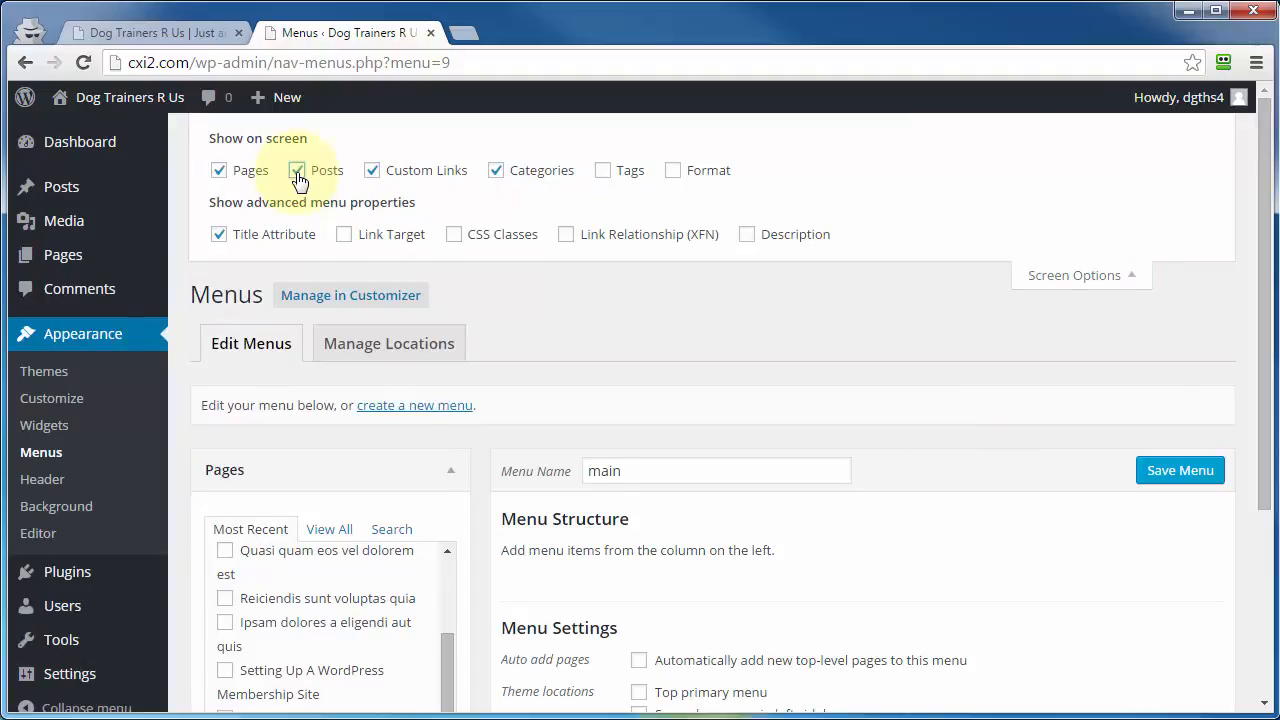
{"action": "left_click", "coordinate": [1070, 280]}
{"action": "scroll", "coordinate": [1029, 403], "scroll_direction": "down", "scroll_amount": 2}
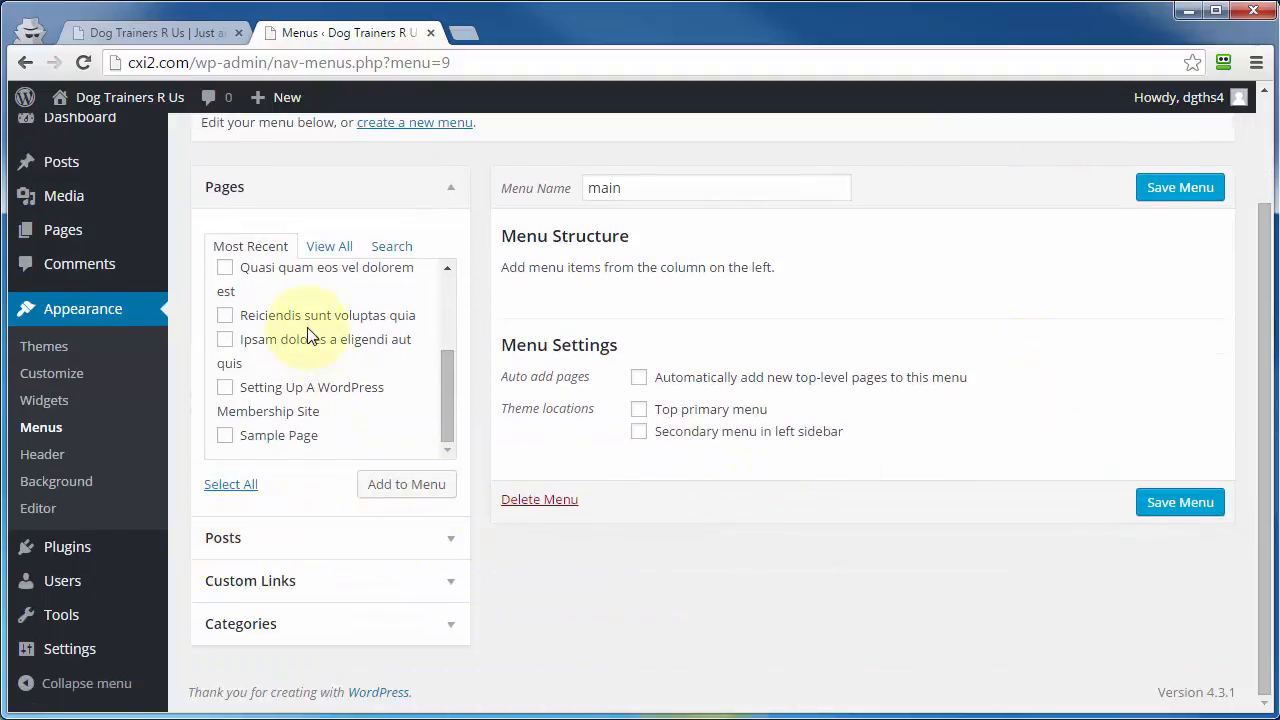
Add the pages Asperiores quia nihil expedita praesentium, Eos aut eligendi adipisci est sed quaerat and Setting Up A WordPress Membership Site to the menu.
{"action": "scroll", "coordinate": [307, 337], "scroll_direction": "up", "scroll_amount": 5}
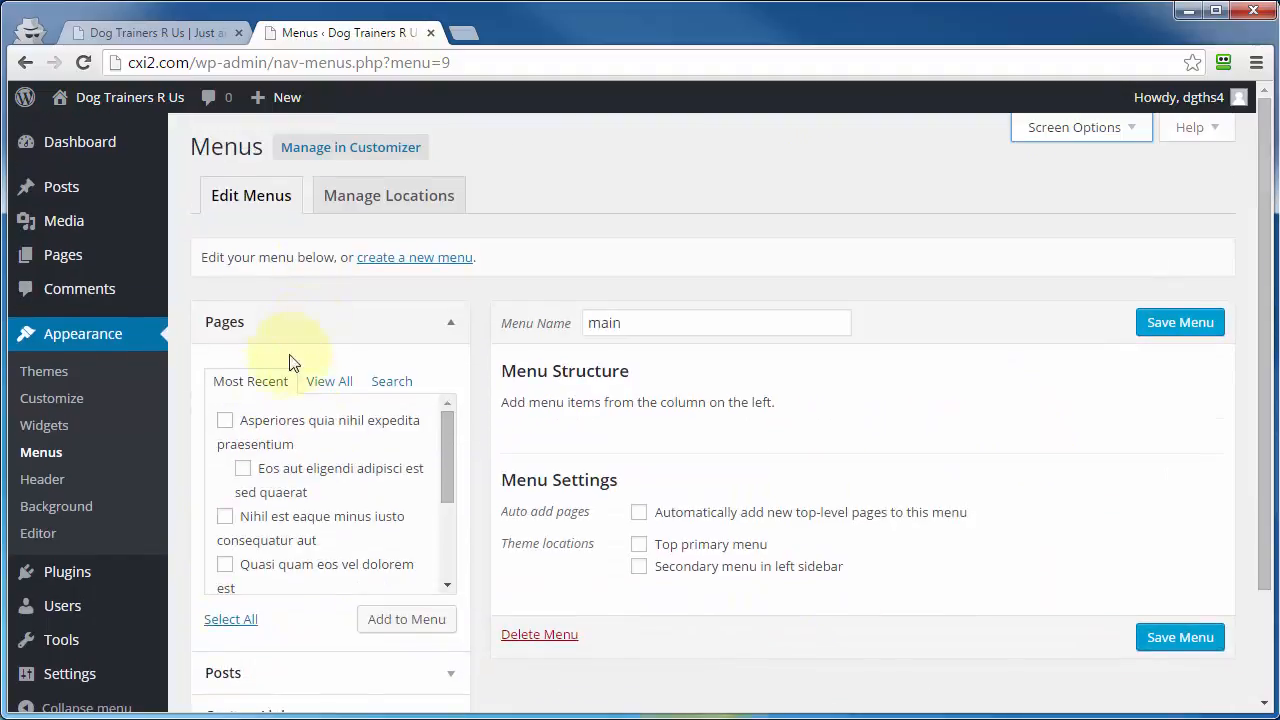
{"action": "left_click", "coordinate": [225, 421]}
{"action": "left_click", "coordinate": [242, 470]}
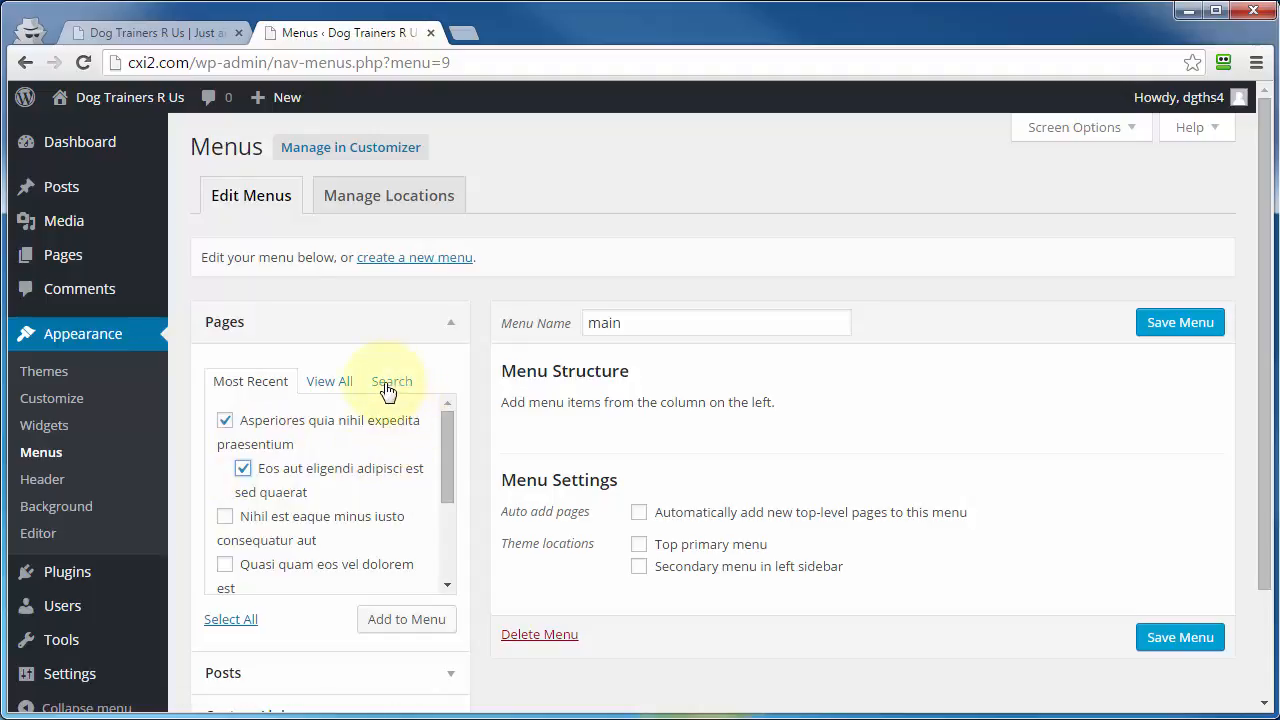
{"action": "scroll", "coordinate": [312, 478], "scroll_direction": "down", "scroll_amount": 3}
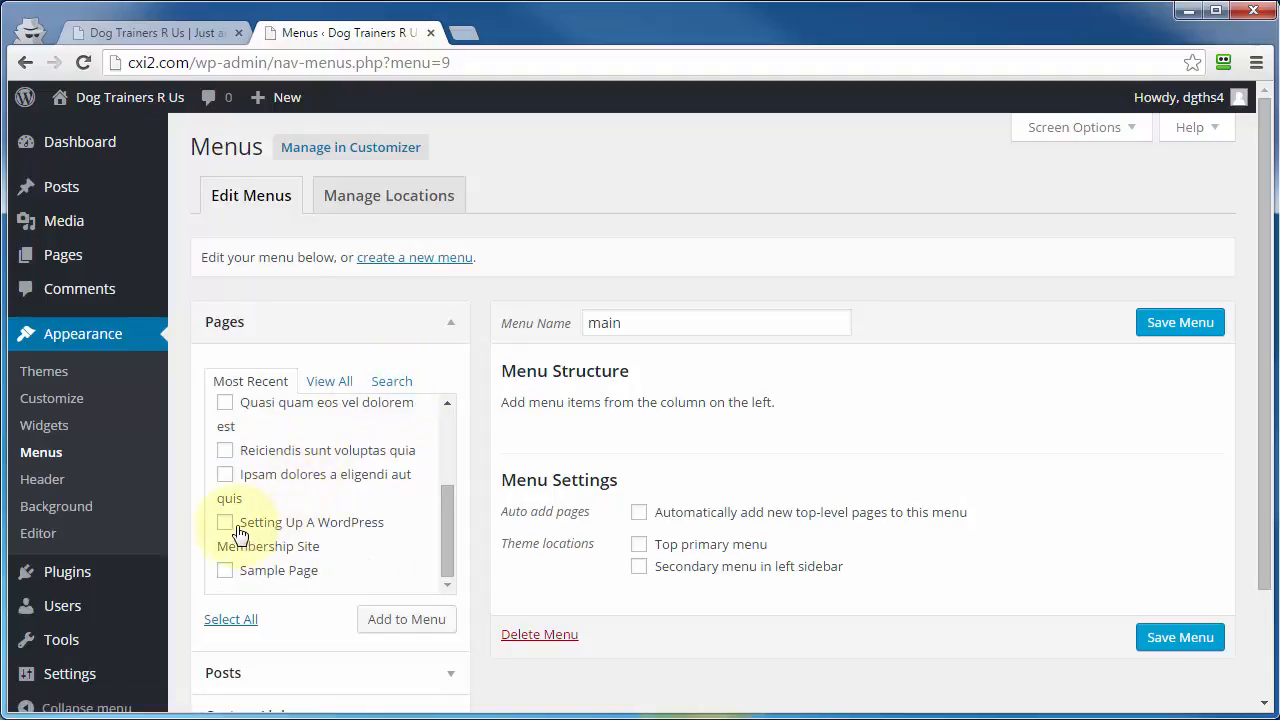
{"action": "left_click", "coordinate": [398, 622]}
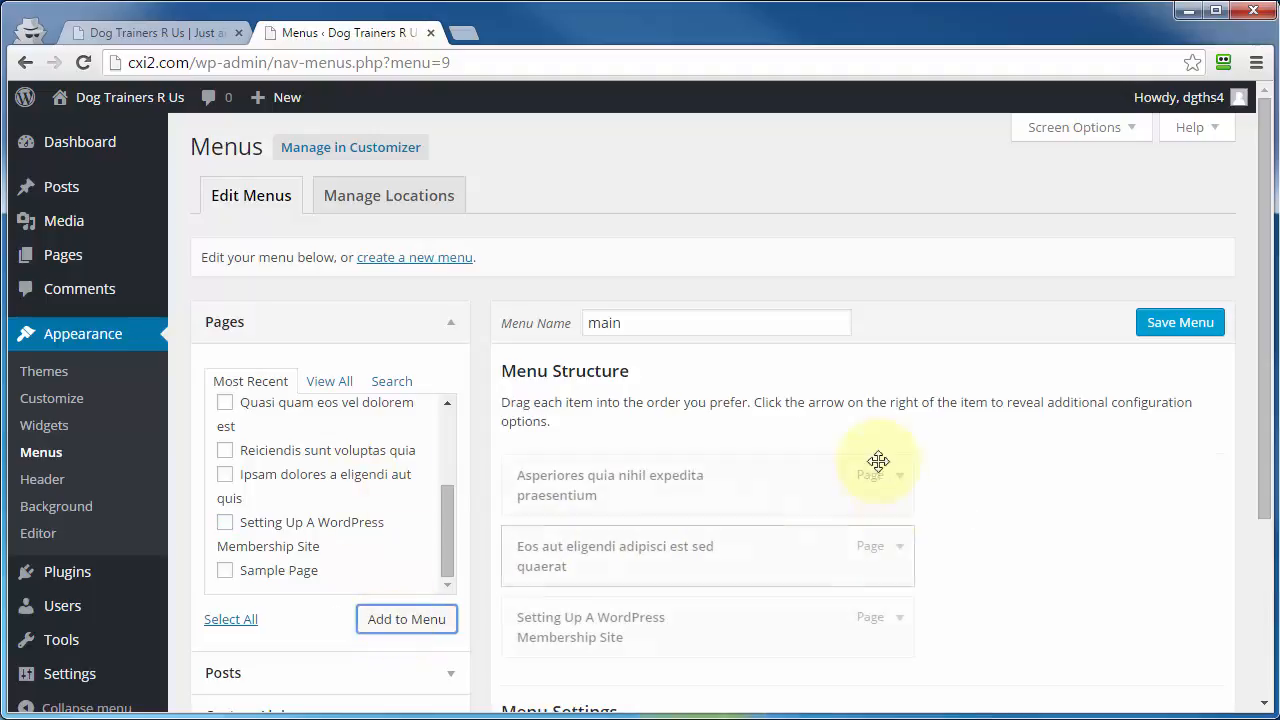
Nest Eos aut eligendi adipisci est sed quaerat under Asperiores quia nihil expedita praesentium and move Setting Up A WordPress Membership Site to the first position.
{"action": "scroll", "coordinate": [980, 543], "scroll_direction": "down", "scroll_amount": 1}
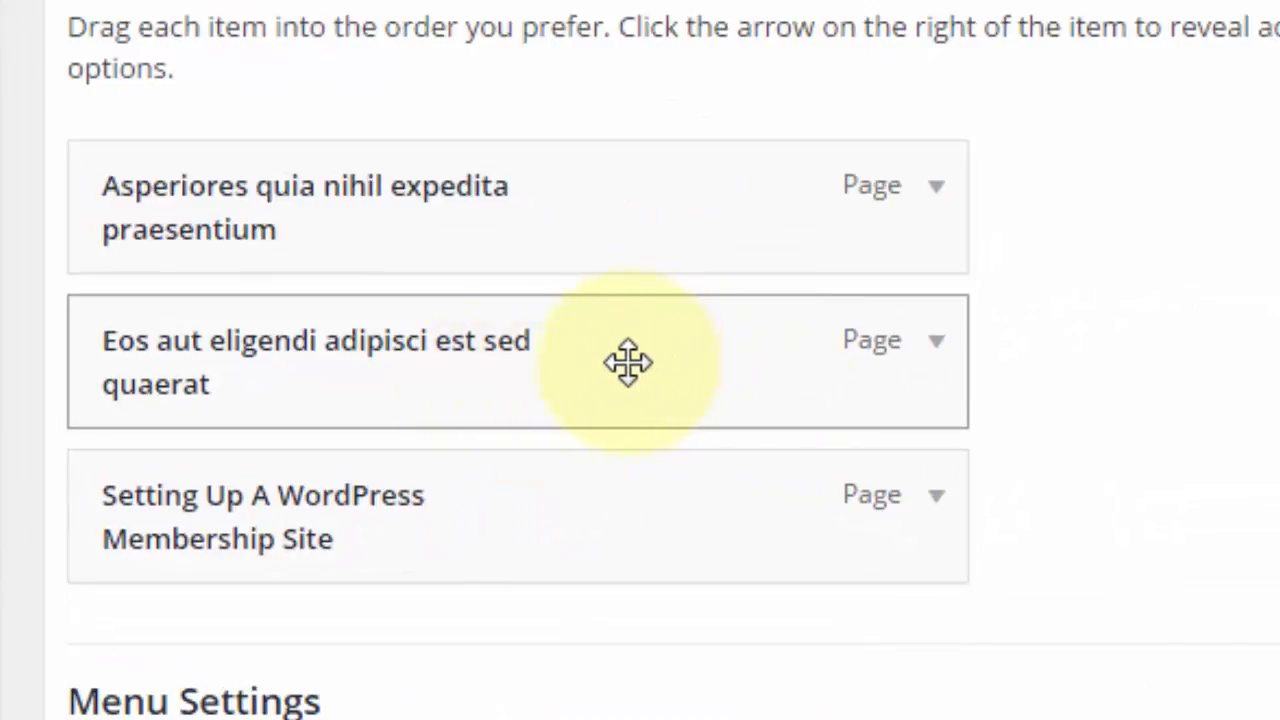
{"action": "left_click_drag", "start_coordinate": [629, 363], "coordinate": [696, 400]}
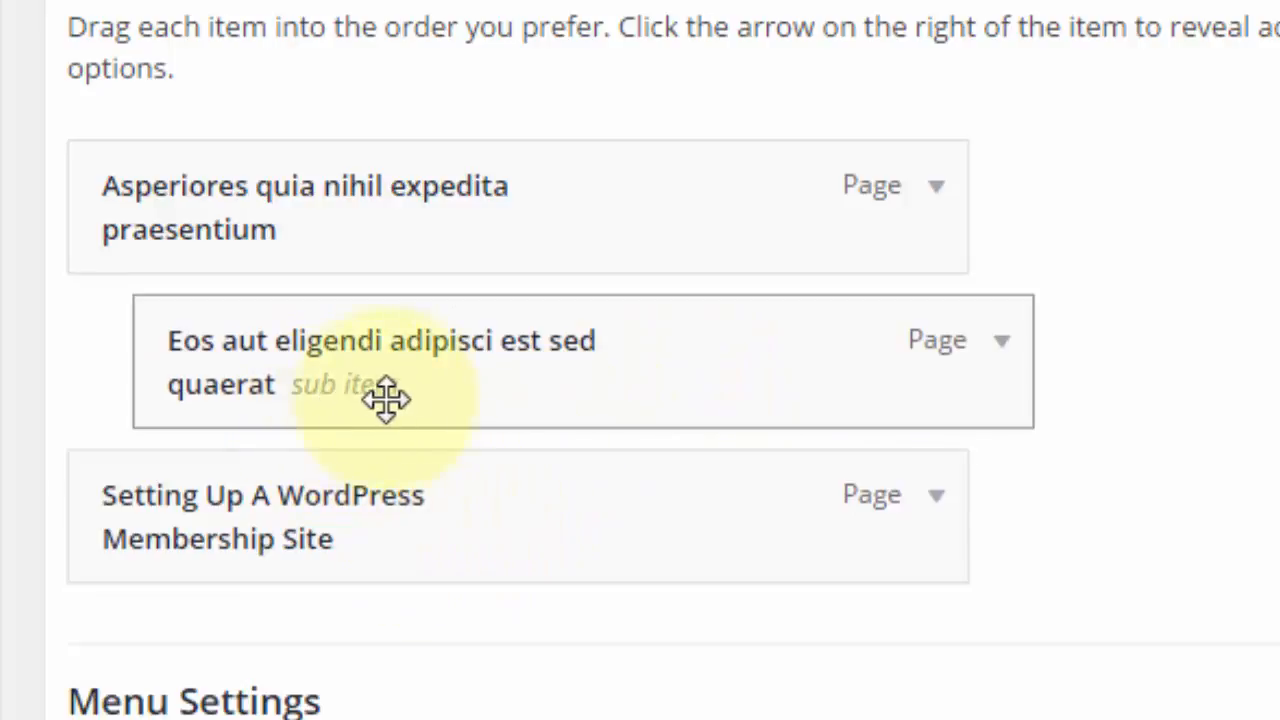
{"action": "left_click_drag", "start_coordinate": [306, 551], "coordinate": [456, 596]}
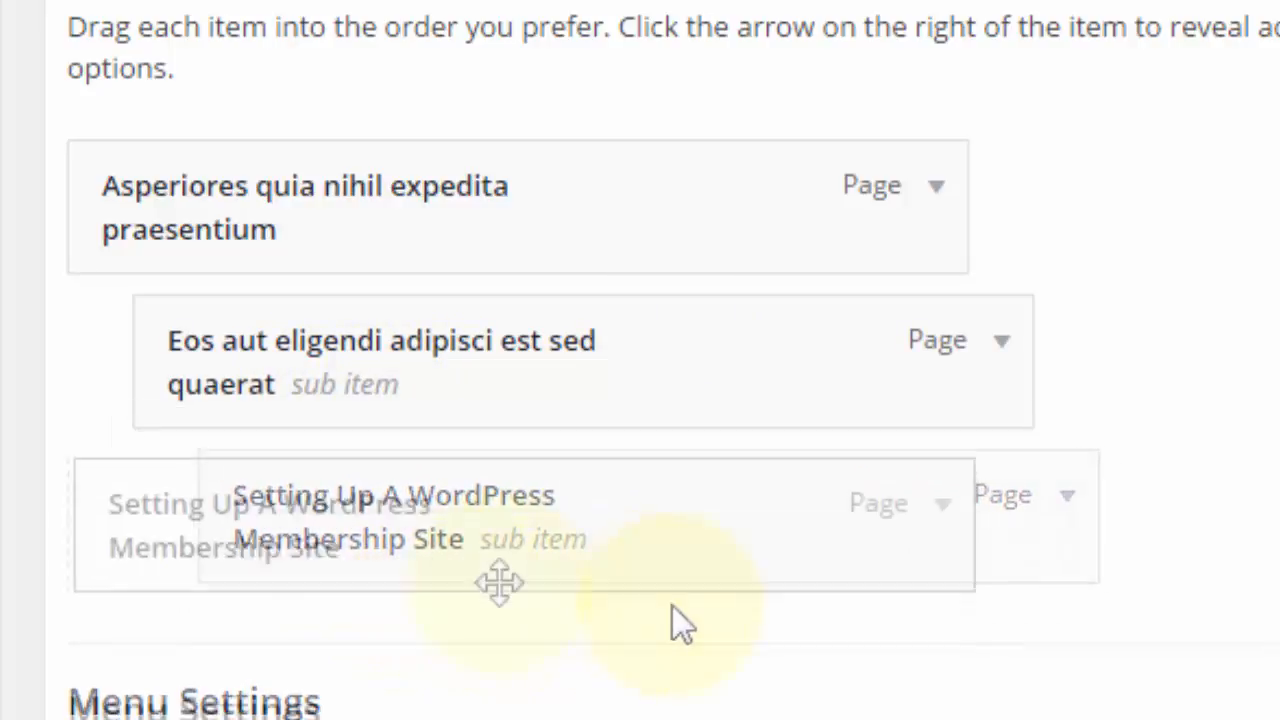
{"action": "left_click_drag", "start_coordinate": [498, 583], "coordinate": [414, 266]}
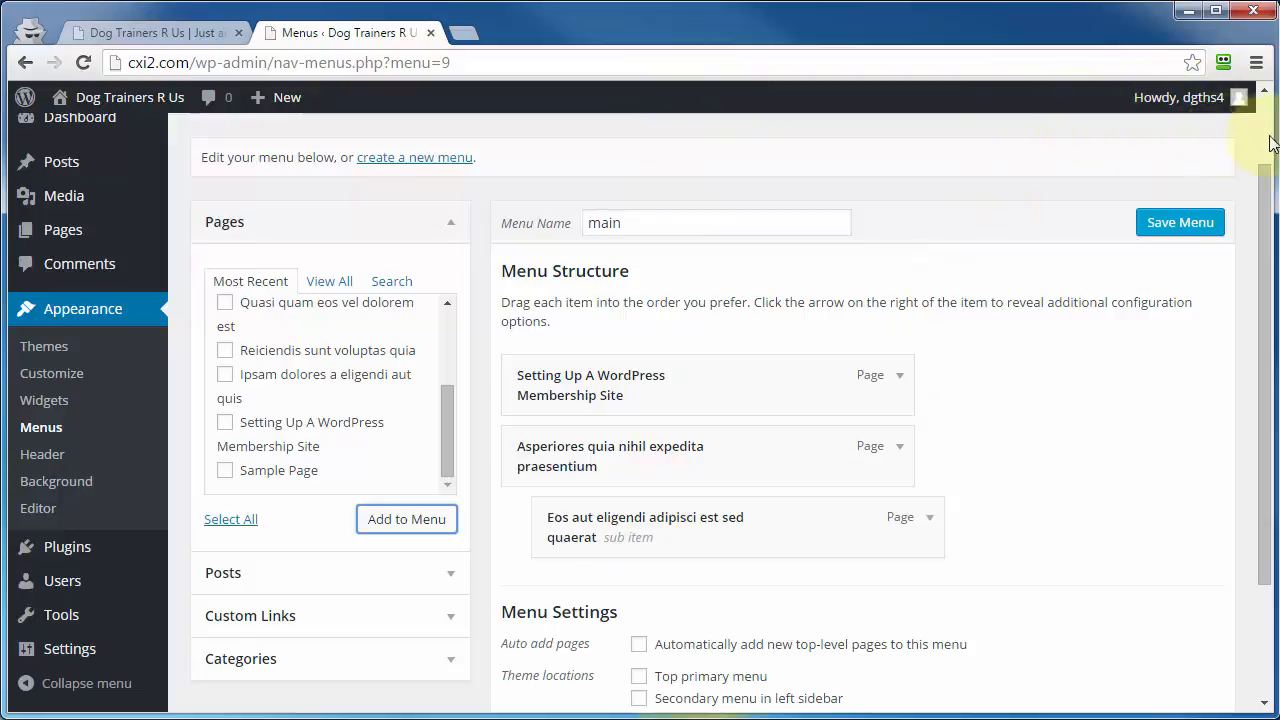
Add the posts Quaerat fugit consequatur veniam, Soluta vel eos odio and Quas et quia perferendis consequatur illo voluptatem, nesting the second under the first.
{"action": "scroll", "coordinate": [626, 551], "scroll_direction": "down", "scroll_amount": 3}
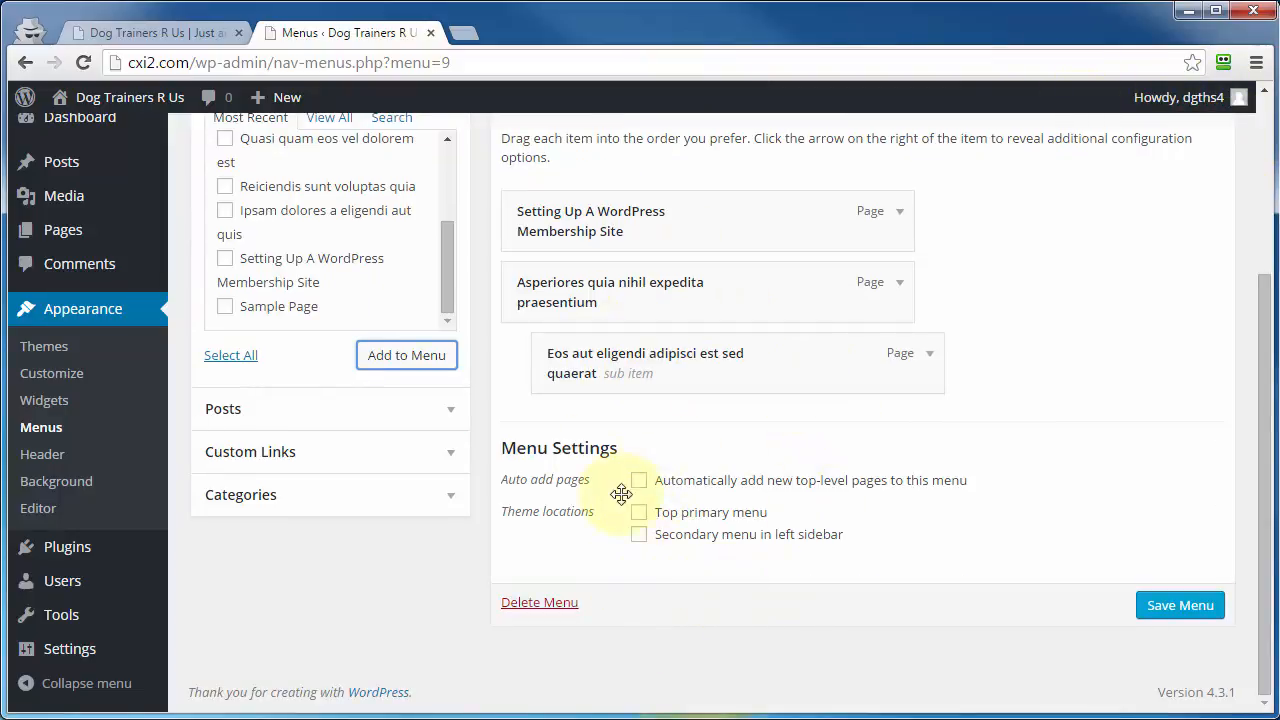
{"action": "scroll", "coordinate": [621, 493], "scroll_direction": "up", "scroll_amount": 5}
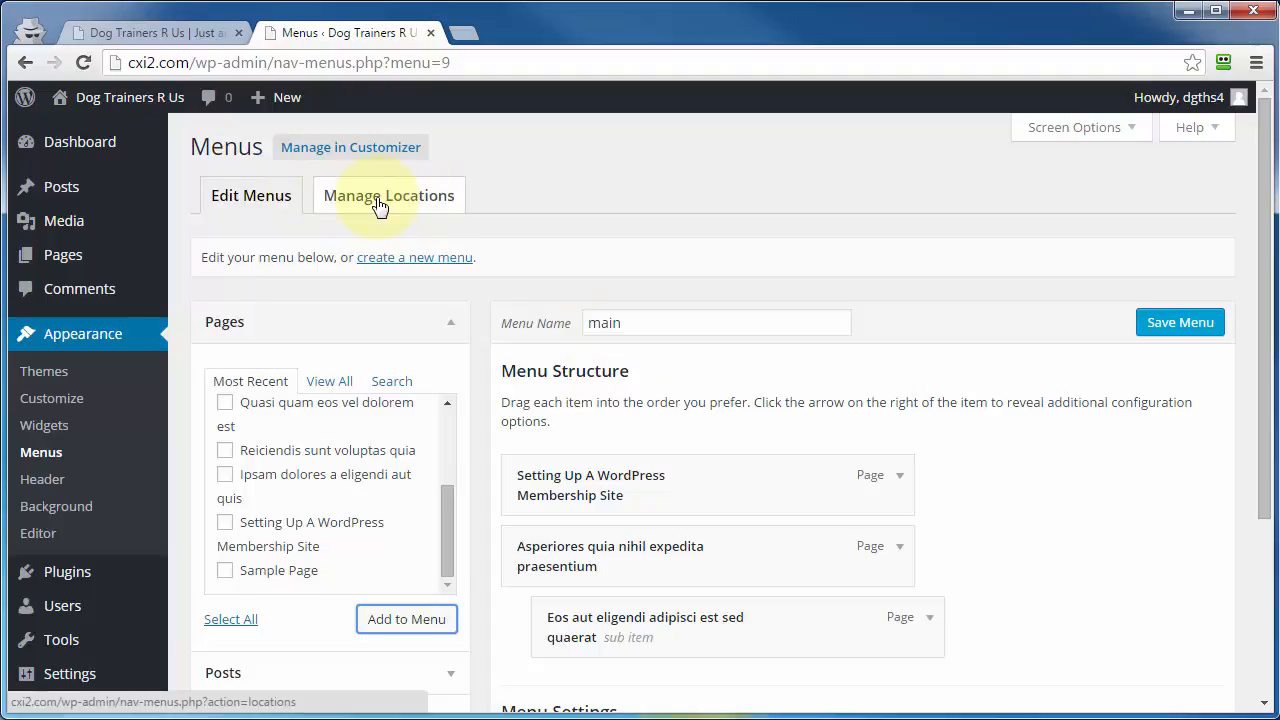
{"action": "scroll", "coordinate": [378, 205], "scroll_direction": "down", "scroll_amount": 5}
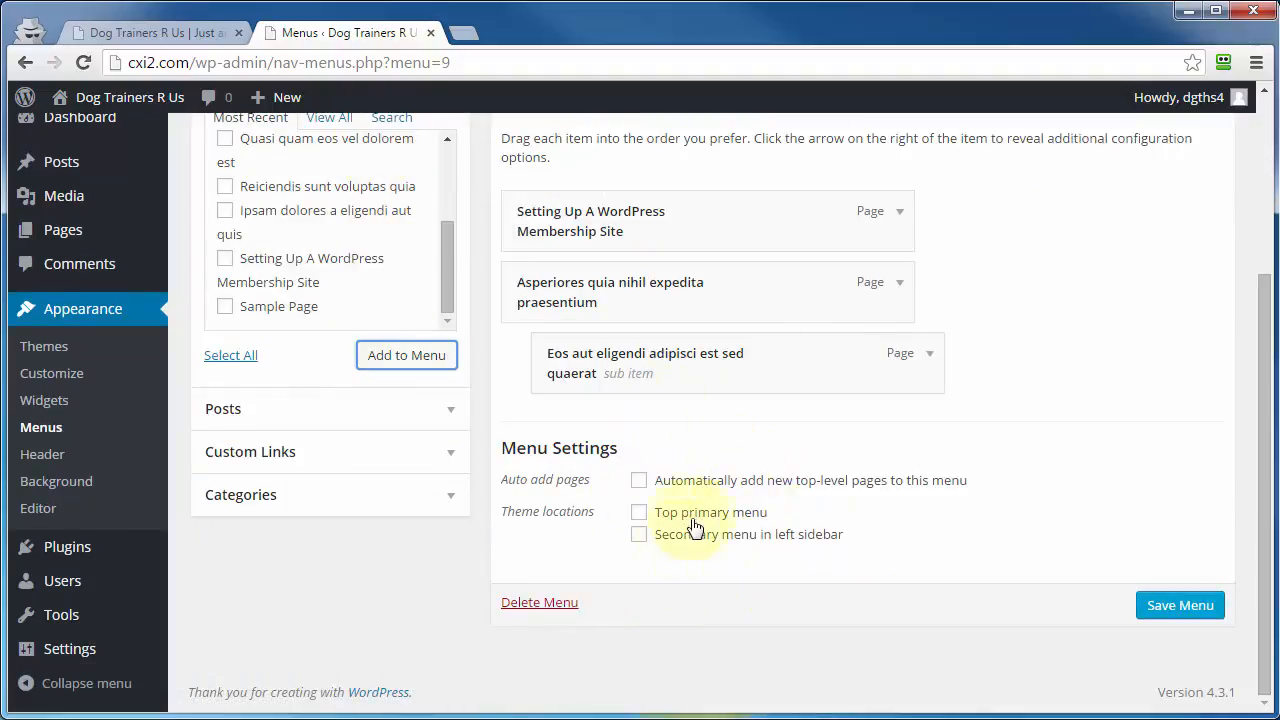
{"action": "scroll", "coordinate": [289, 514], "scroll_direction": "up", "scroll_amount": 1}
{"action": "left_click", "coordinate": [289, 514]}
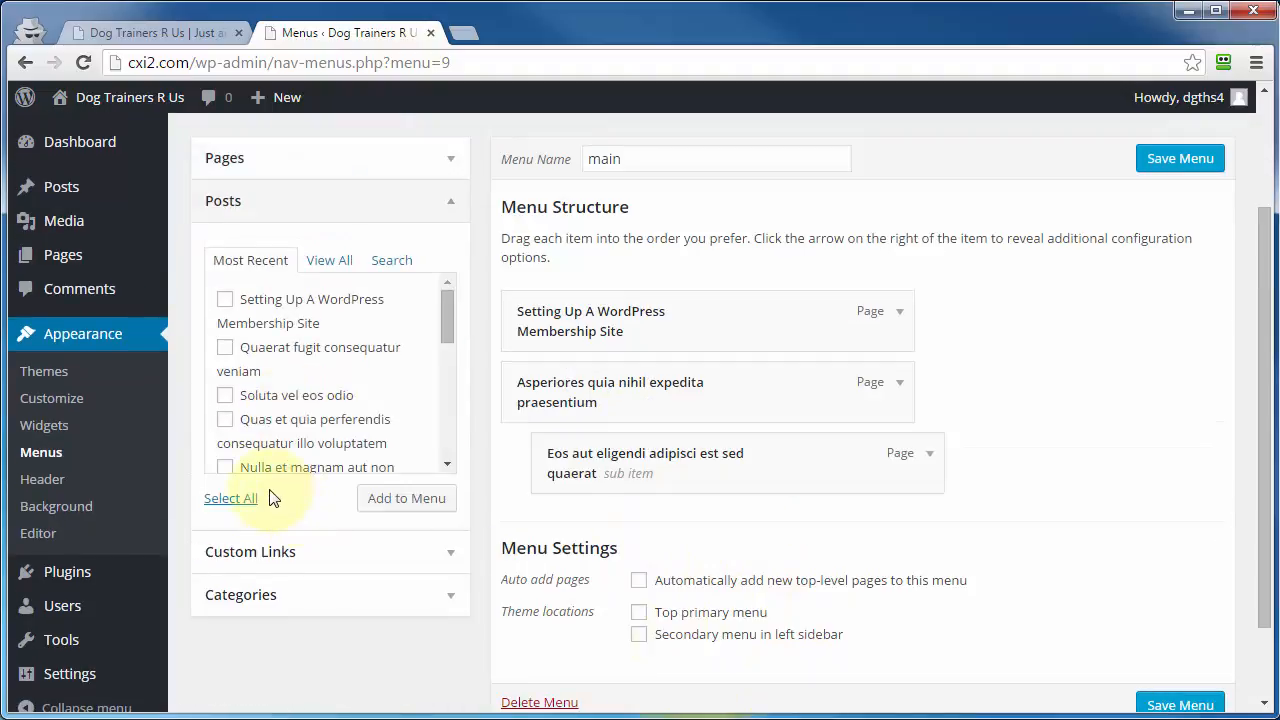
{"action": "left_click", "coordinate": [225, 347]}
{"action": "left_click", "coordinate": [225, 395]}
{"action": "left_click", "coordinate": [227, 426]}
{"action": "left_click", "coordinate": [437, 512]}
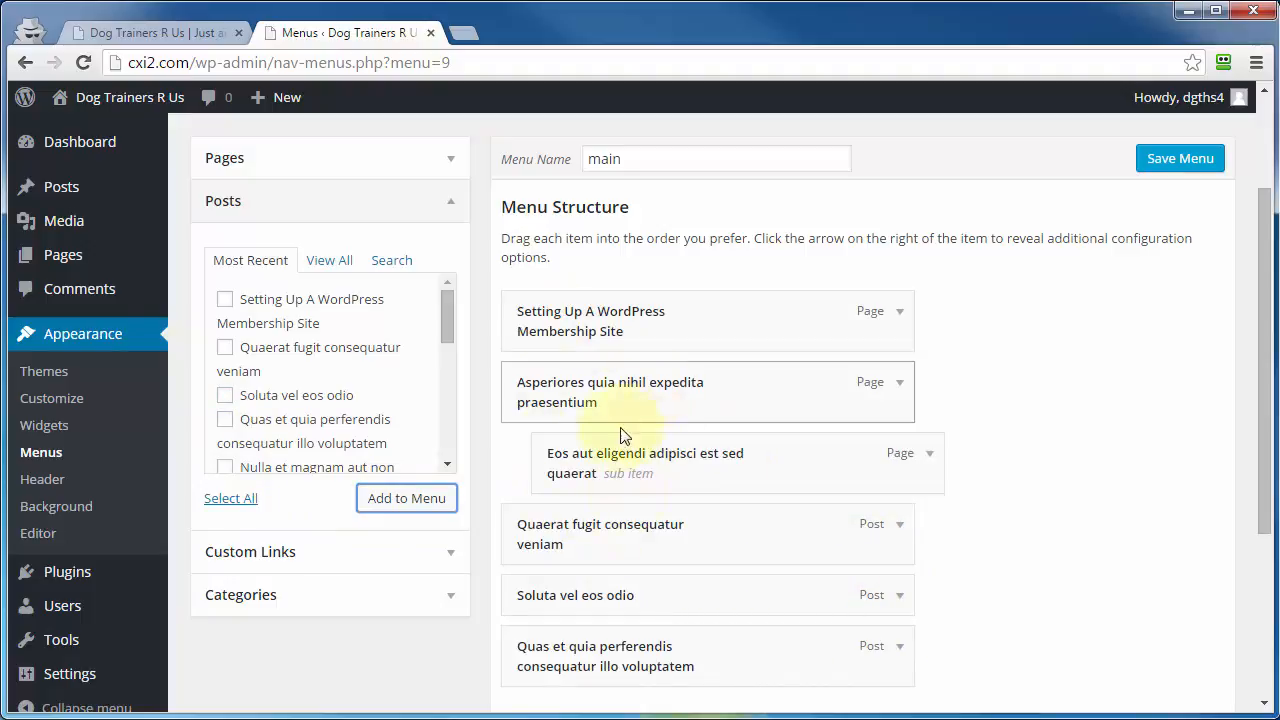
{"action": "left_click_drag", "start_coordinate": [594, 603], "coordinate": [612, 600]}
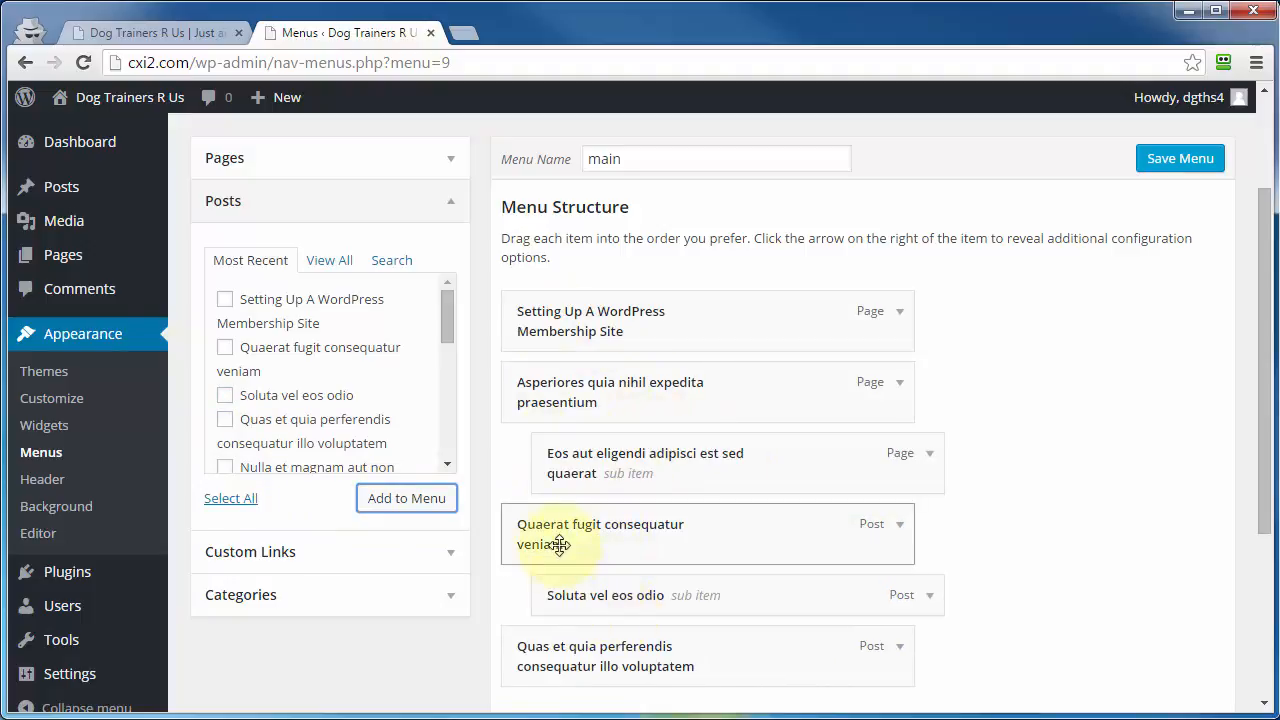
{"action": "left_click", "coordinate": [449, 558]}
{"action": "left_click", "coordinate": [356, 310]}
{"action": "type", "text": "google.co"}
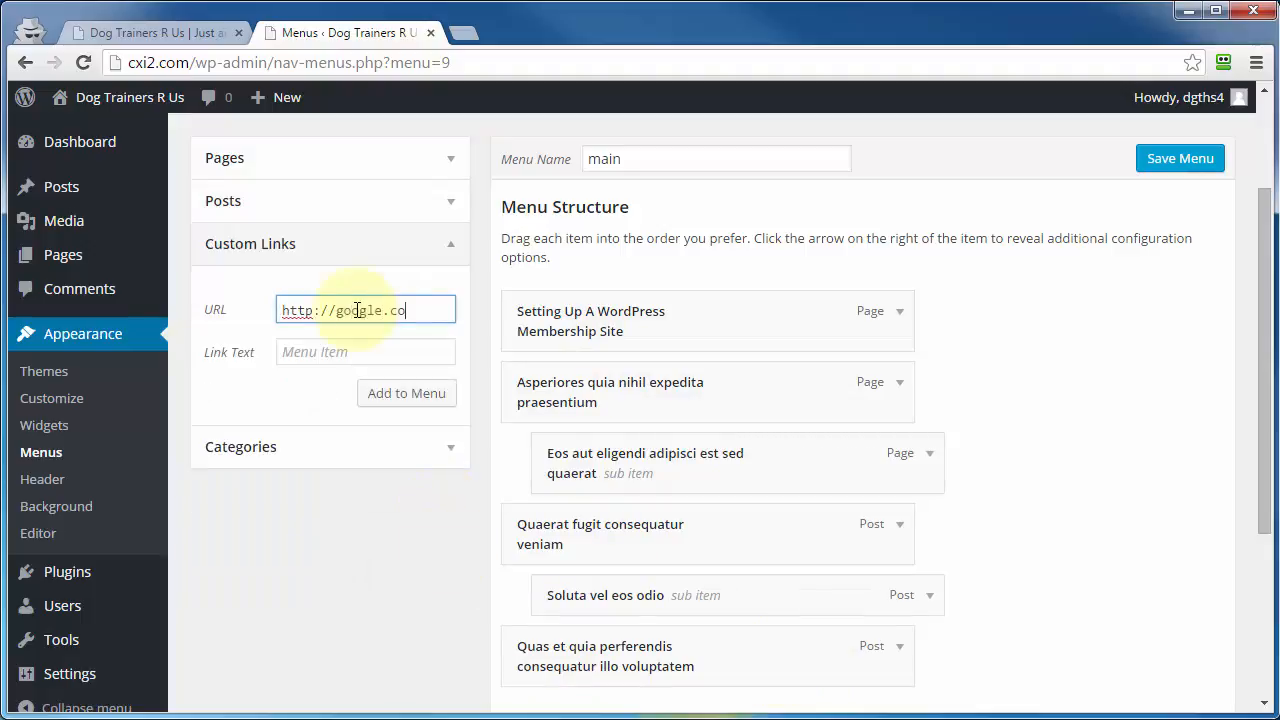
{"action": "type", "text": "m"}
{"action": "left_click", "coordinate": [349, 354]}
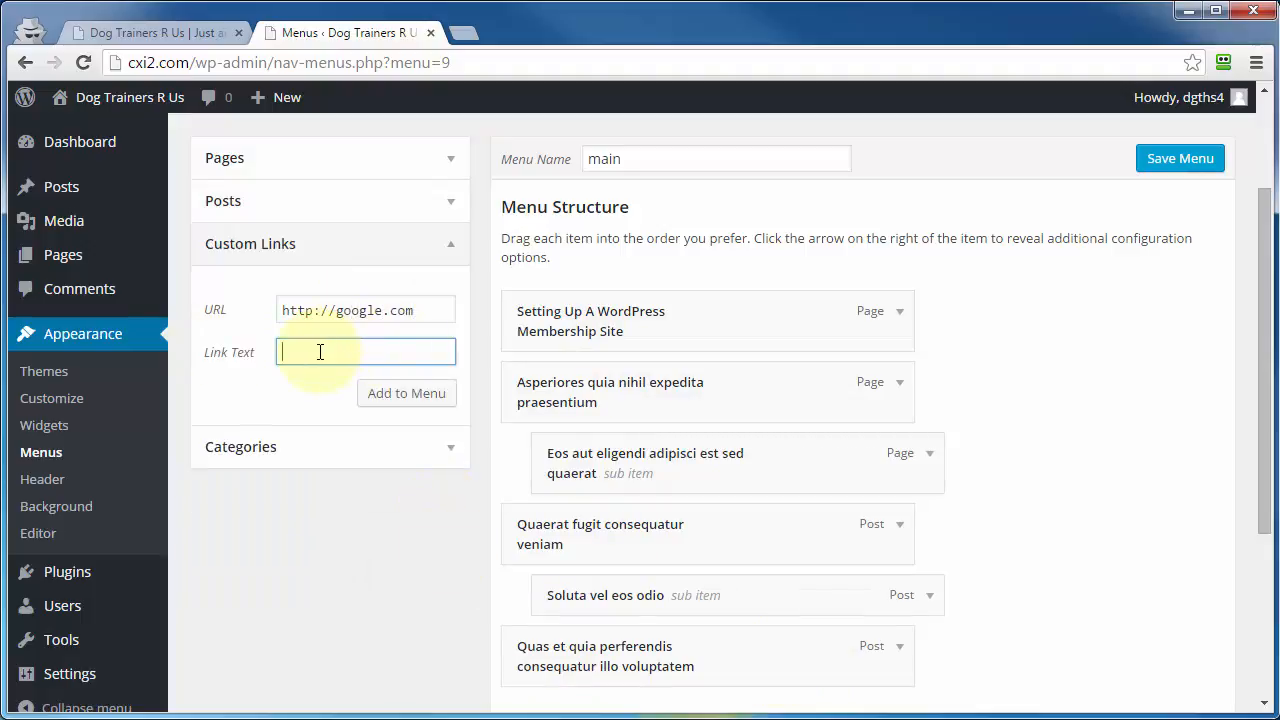
{"action": "type", "text": "Great Google"}
{"action": "left_click", "coordinate": [397, 400]}
{"action": "scroll", "coordinate": [554, 422], "scroll_direction": "down", "scroll_amount": 3}
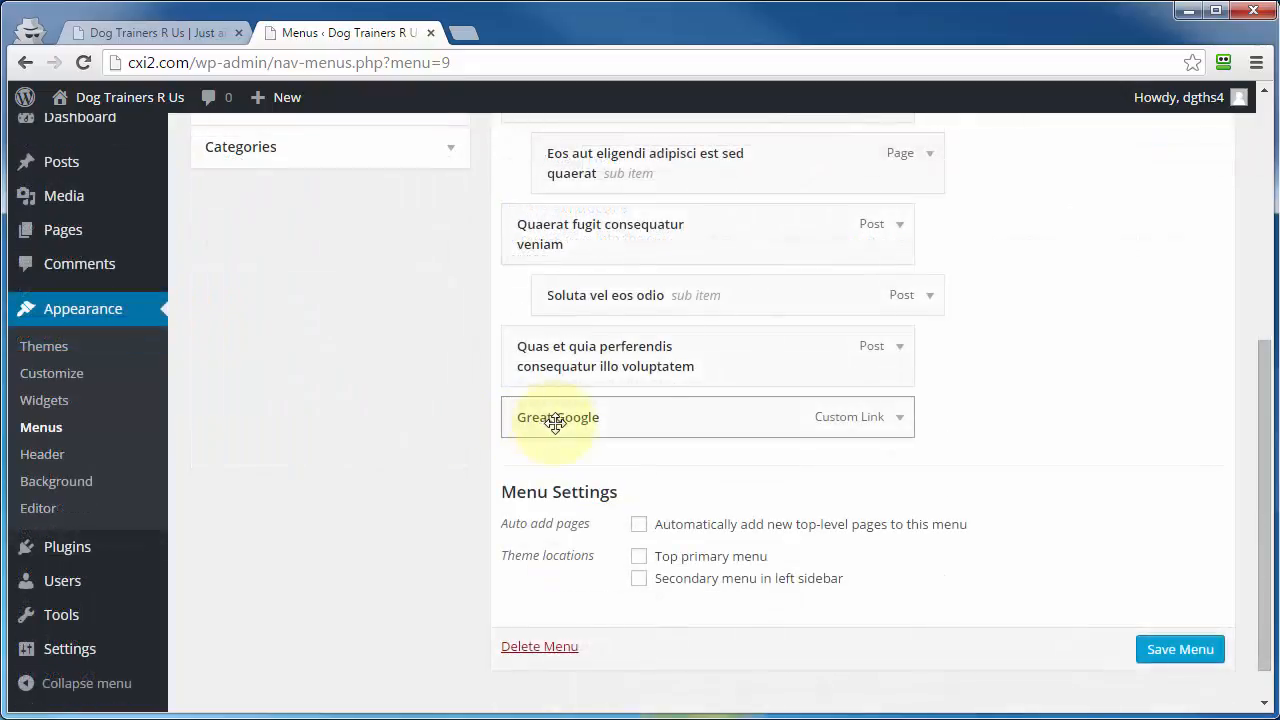
Expand the Great Google item and enable the advanced menu properties Link Target and CSS Classes.
{"action": "left_click", "coordinate": [900, 422]}
{"action": "scroll", "coordinate": [625, 220], "scroll_direction": "down", "scroll_amount": 2}
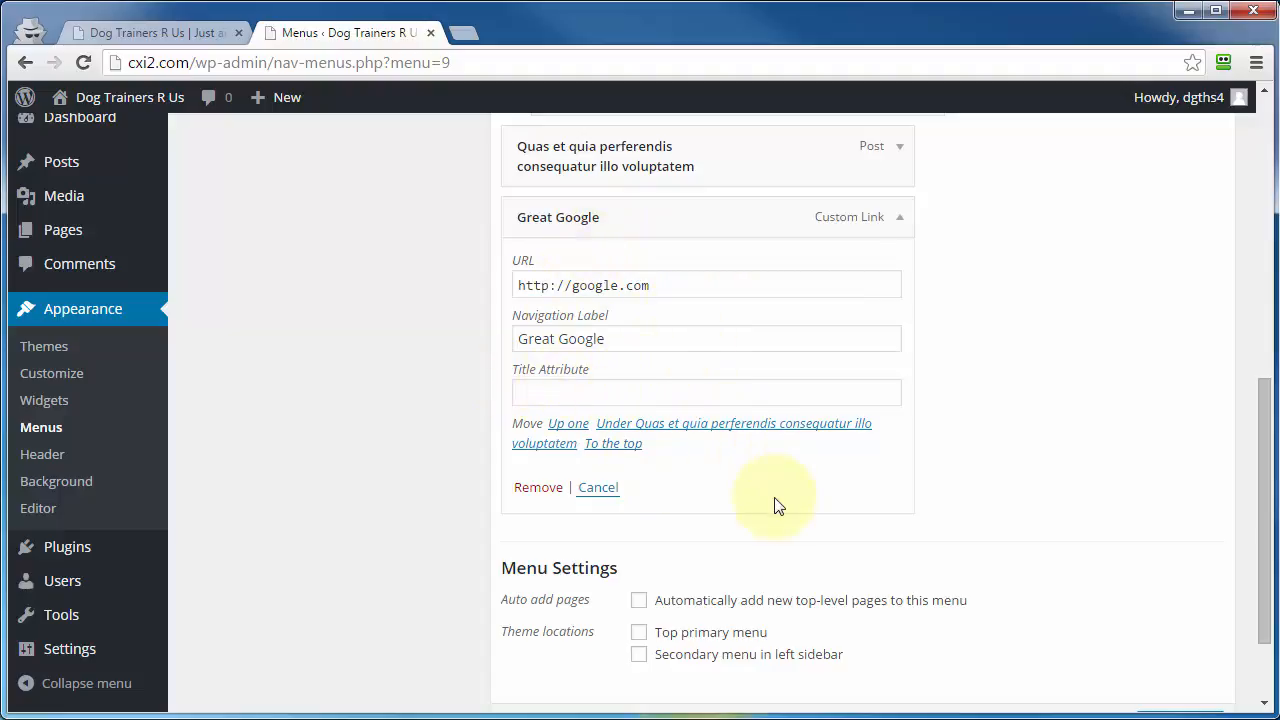
{"action": "scroll", "coordinate": [771, 506], "scroll_direction": "up", "scroll_amount": 5}
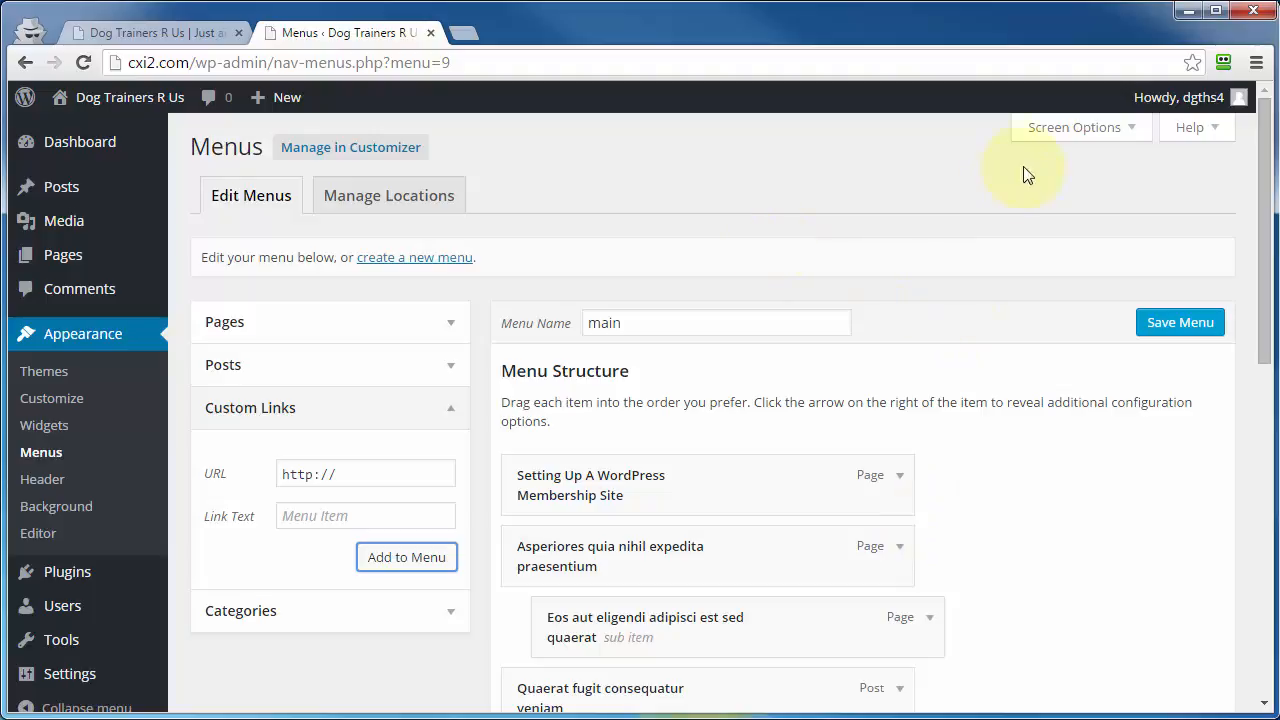
{"action": "left_click", "coordinate": [1066, 133]}
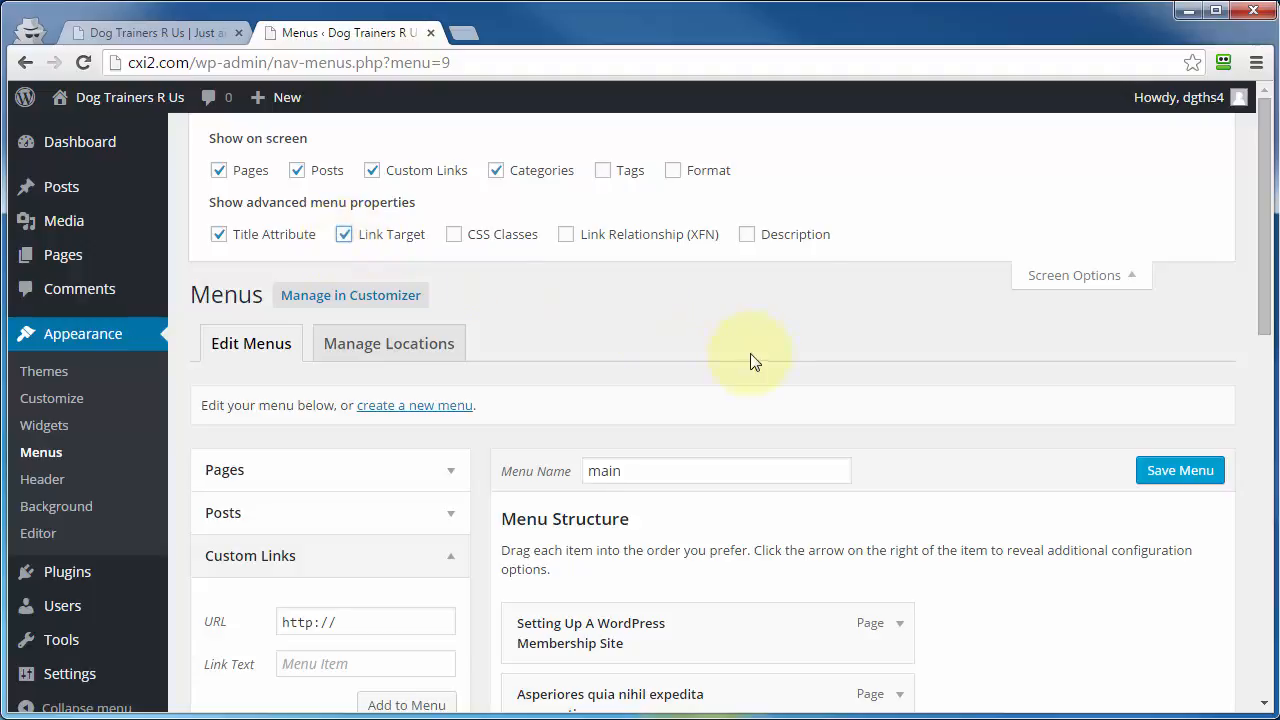
{"action": "left_click", "coordinate": [454, 240]}
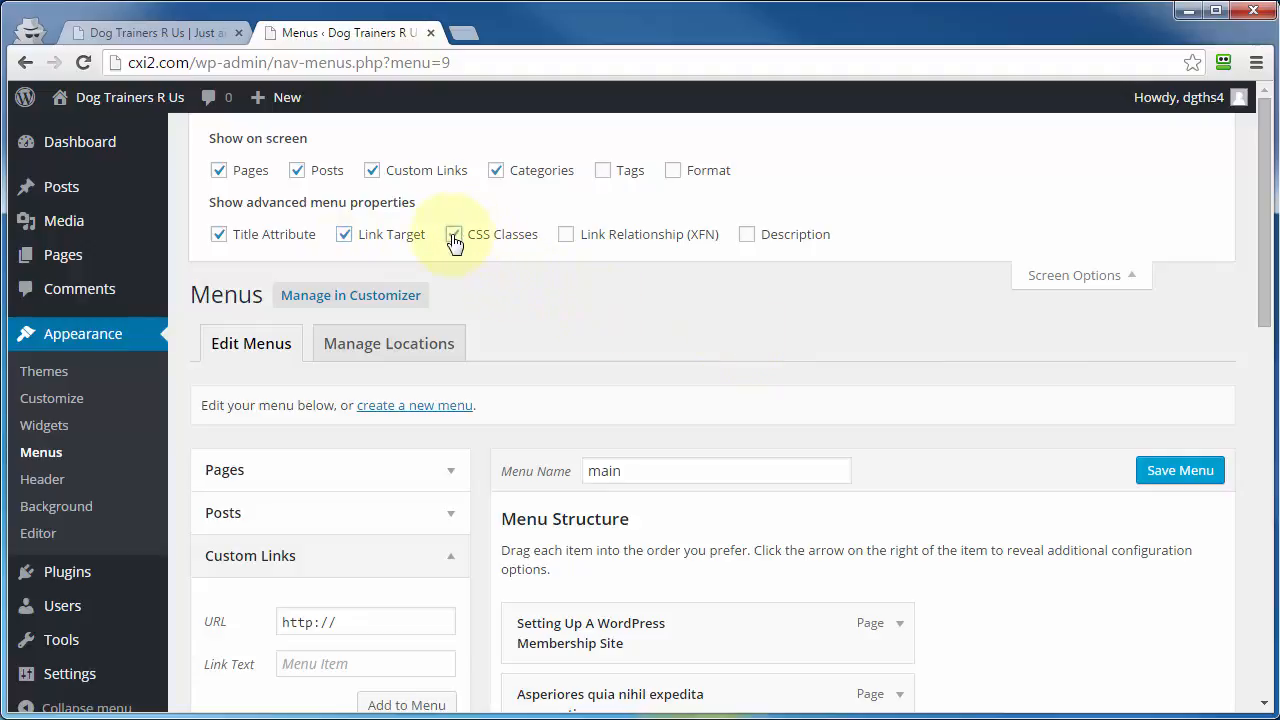
{"action": "scroll", "coordinate": [1035, 365], "scroll_direction": "down", "scroll_amount": 8}
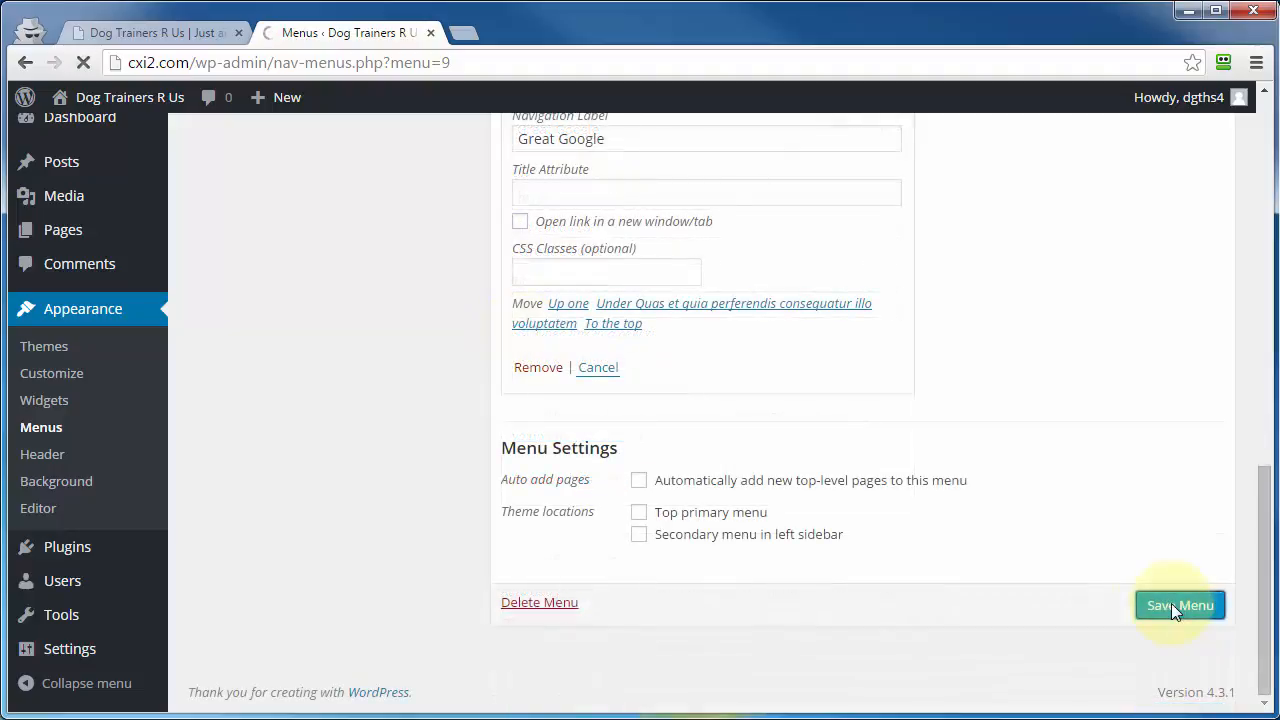
Save the main menu and review its saved structure and settings.
{"action": "left_click", "coordinate": [1171, 603]}
{"action": "scroll", "coordinate": [1258, 510], "scroll_direction": "down", "scroll_amount": 2}
{"action": "scroll", "coordinate": [1258, 510], "scroll_direction": "down", "scroll_amount": 4}
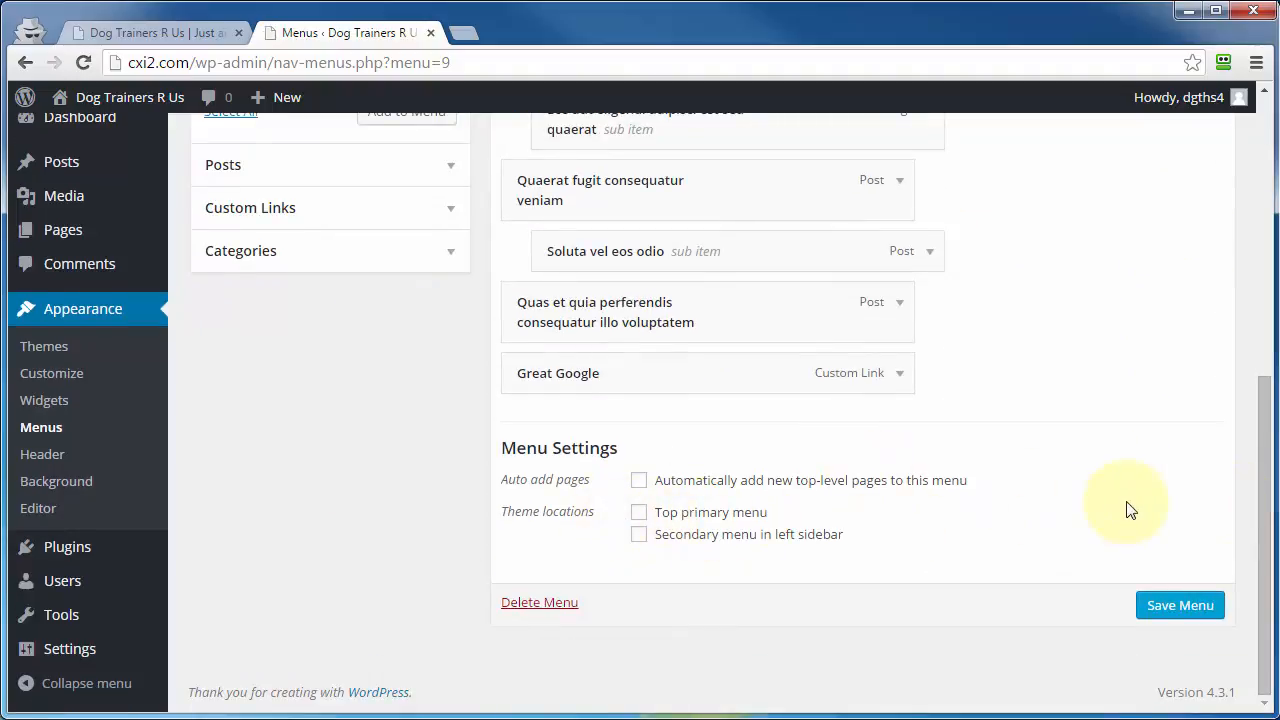
{"action": "scroll", "coordinate": [1127, 502], "scroll_direction": "up", "scroll_amount": 6}
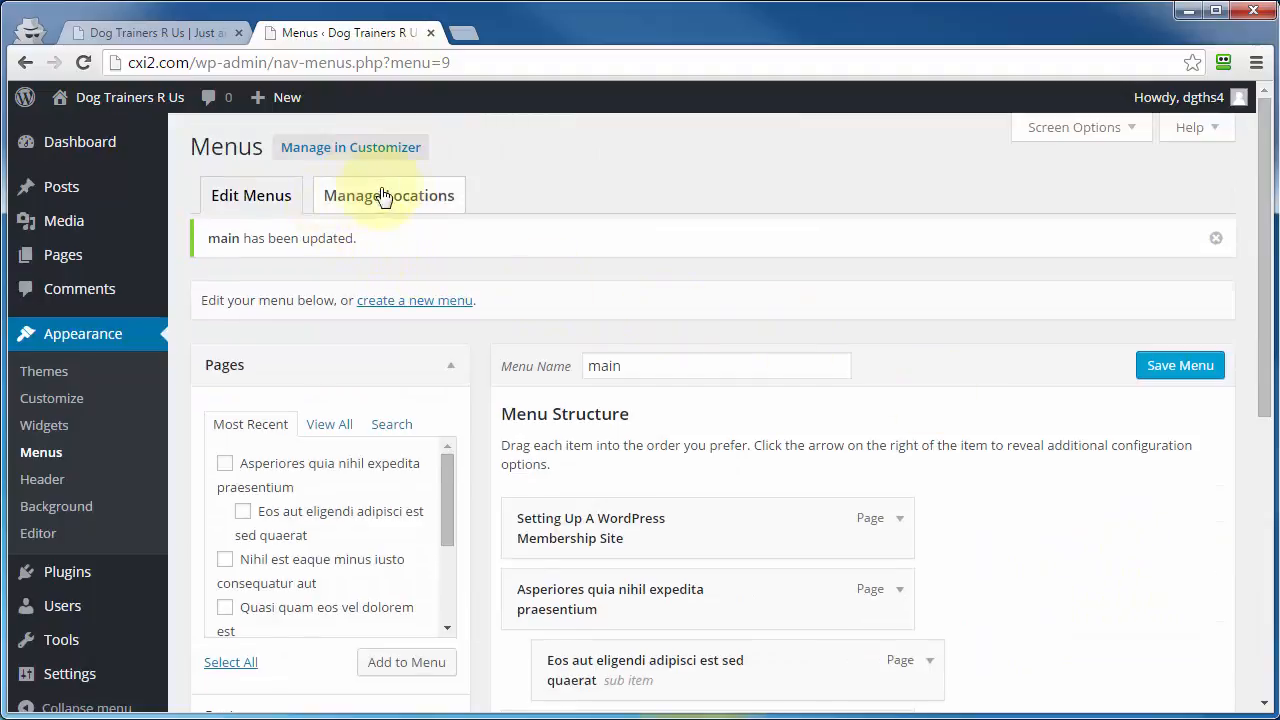
Assign the main menu to the theme's Top primary menu location, leave the secondary location unassigned, and save the locations.
{"action": "left_click", "coordinate": [394, 202]}
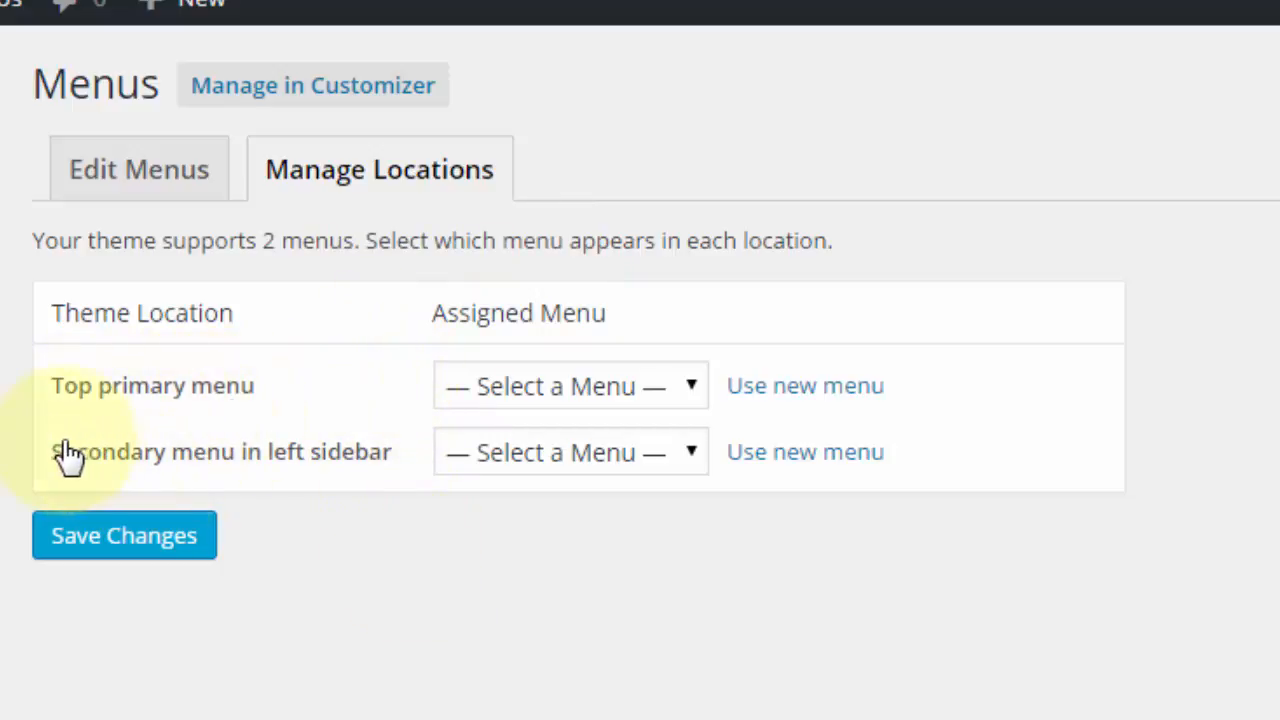
{"action": "left_click", "coordinate": [655, 398]}
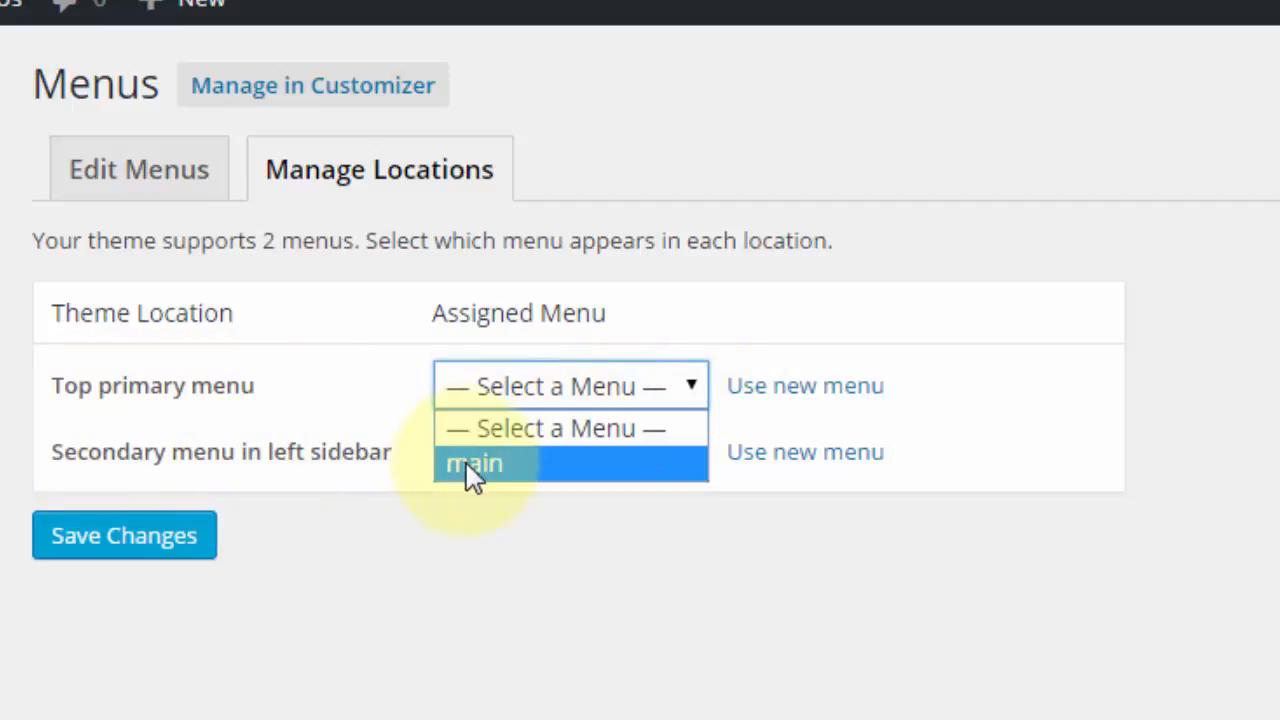
{"action": "left_click", "coordinate": [473, 466]}
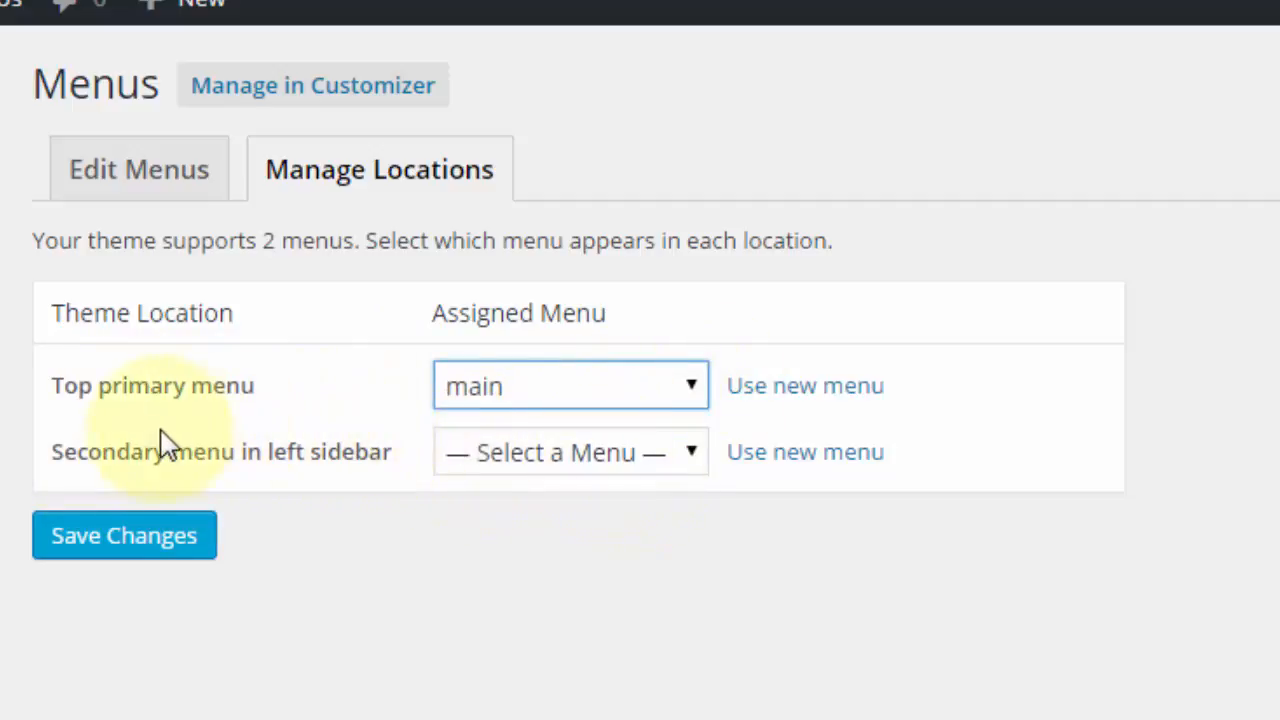
{"action": "left_click", "coordinate": [641, 458]}
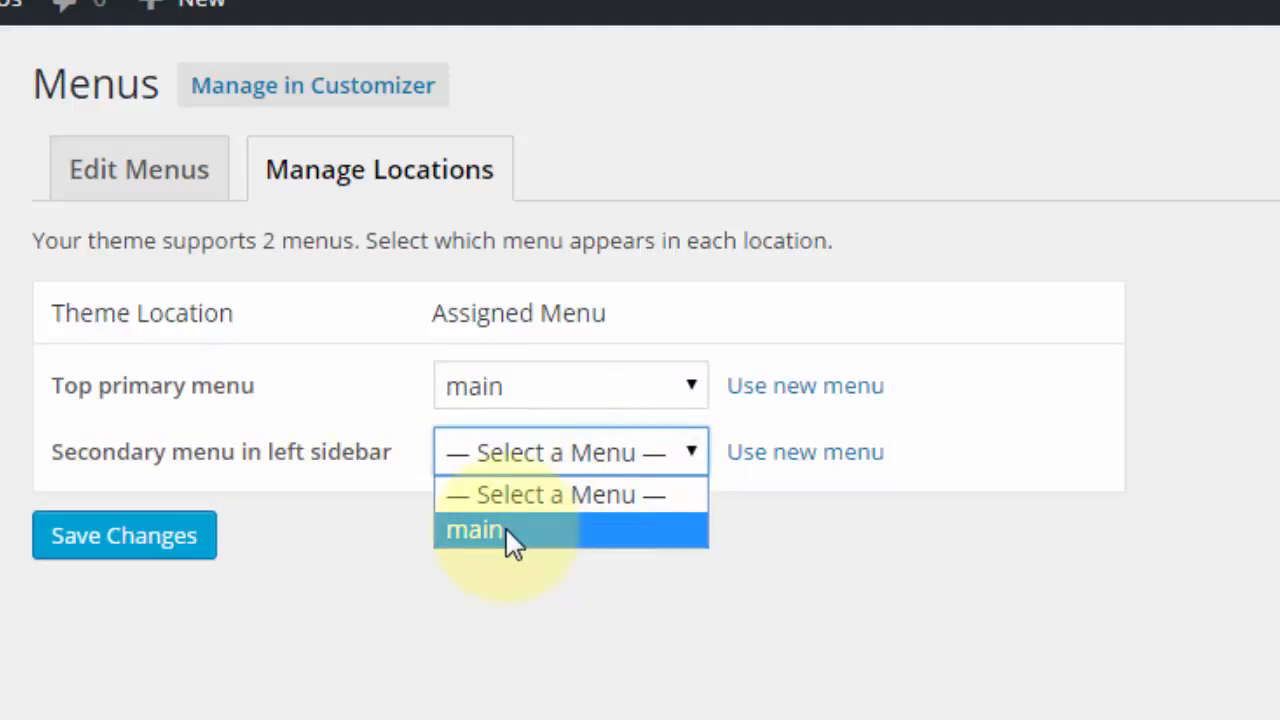
{"action": "left_click", "coordinate": [903, 608]}
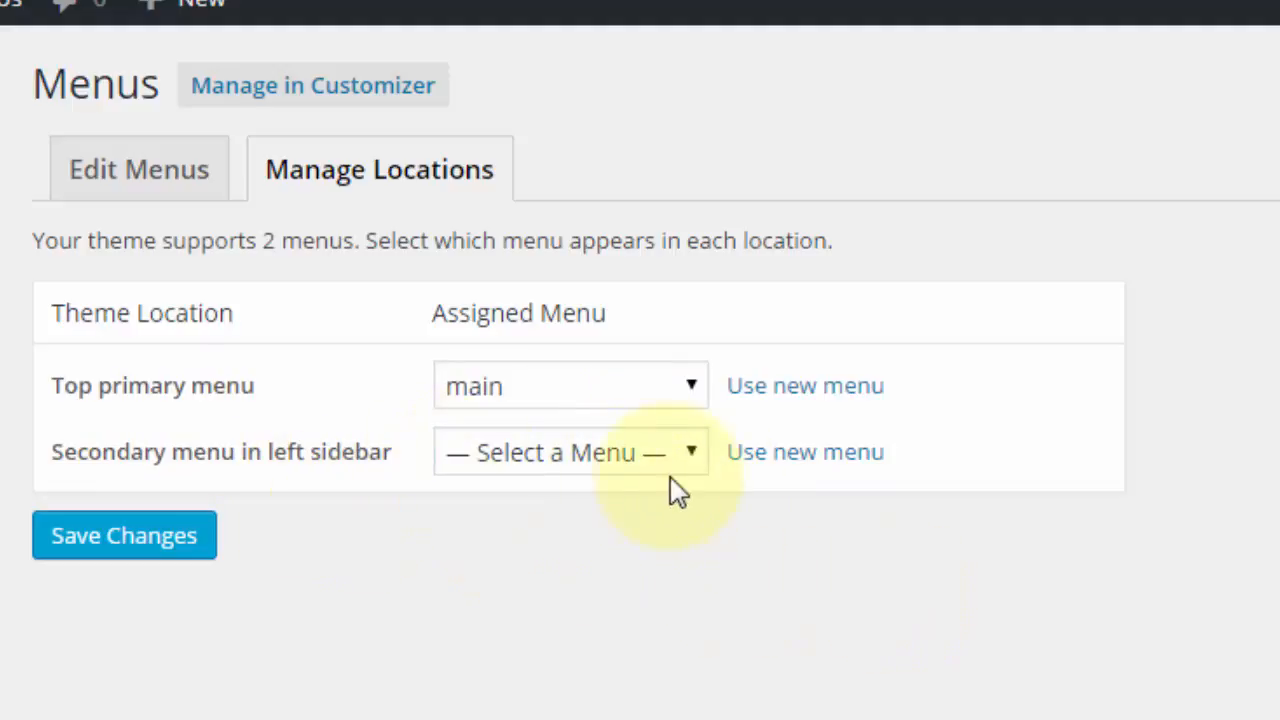
{"action": "left_click", "coordinate": [100, 545]}
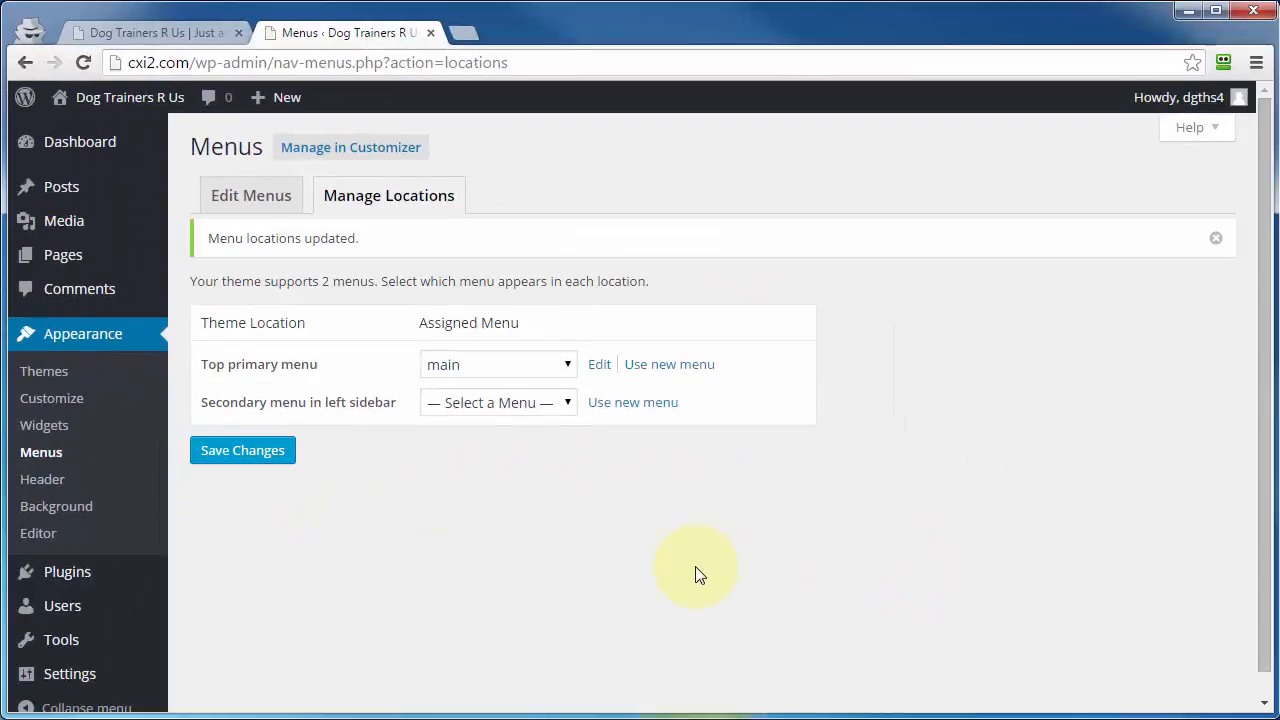
Refresh the live site and examine the navigation menu in its header.
{"action": "left_click", "coordinate": [157, 32]}
{"action": "left_click", "coordinate": [84, 63]}
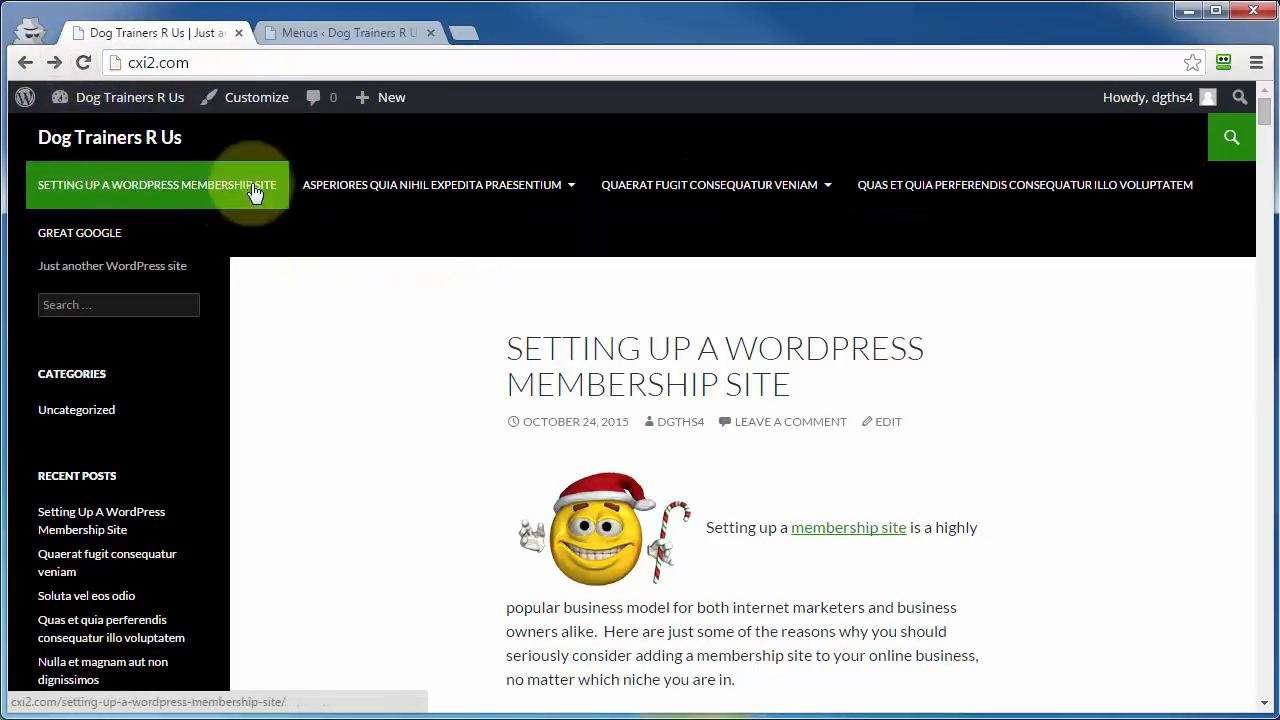
{"action": "mouse_move", "coordinate": [744, 190]}
Set the Setting Up A WordPress Membership Site item's navigation label to "Membership Site", save the menu and check it on the refreshed live site.
{"action": "left_click", "coordinate": [355, 33]}
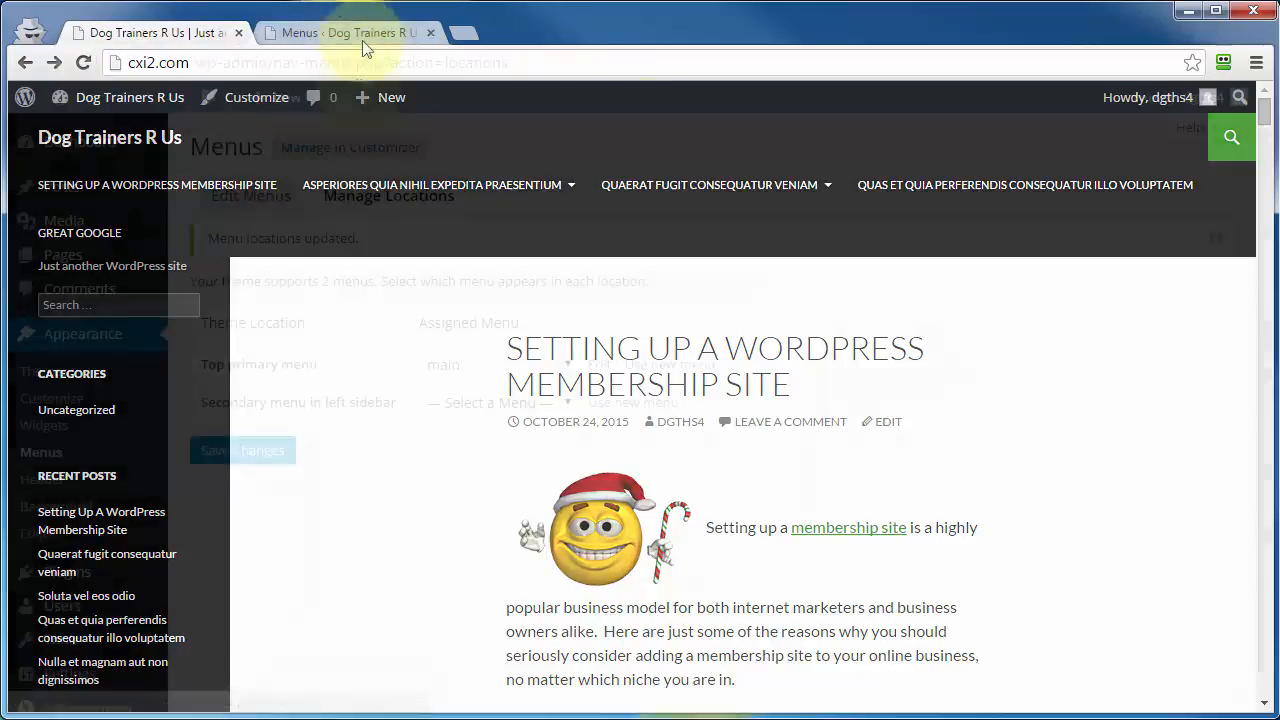
{"action": "left_click", "coordinate": [229, 194]}
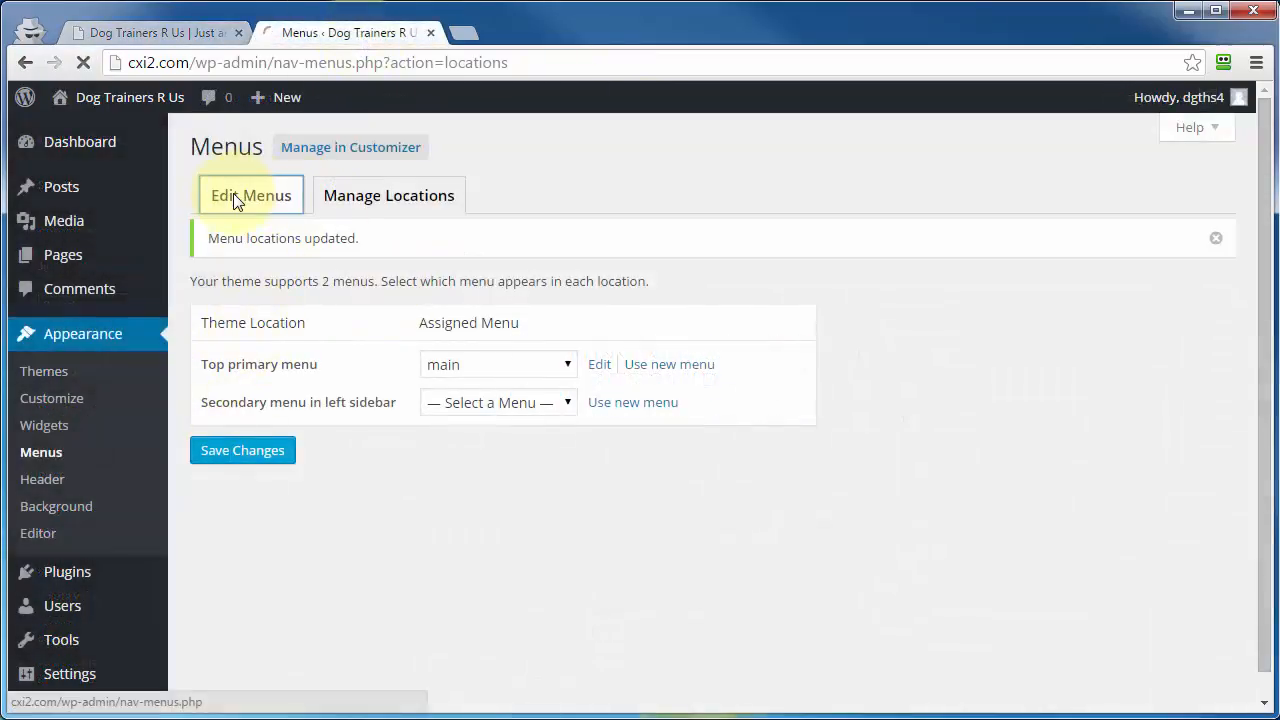
{"action": "scroll", "coordinate": [650, 381], "scroll_direction": "down", "scroll_amount": 1}
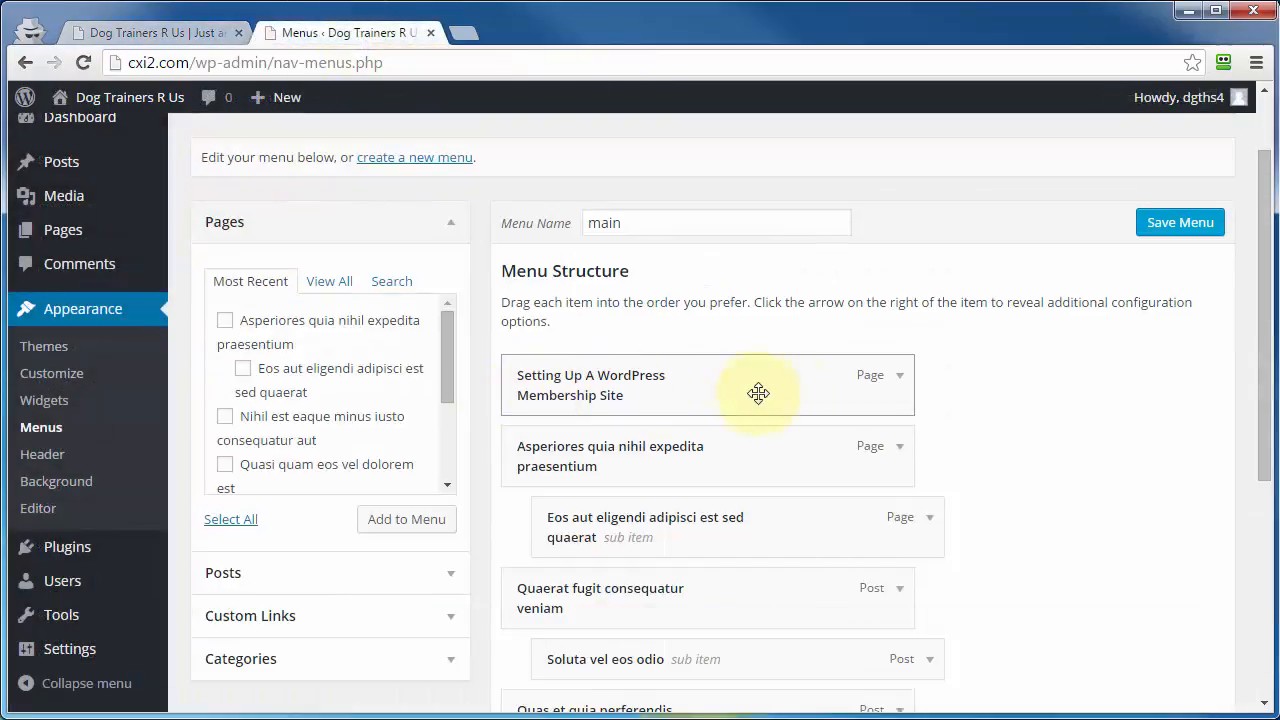
{"action": "left_click", "coordinate": [897, 377]}
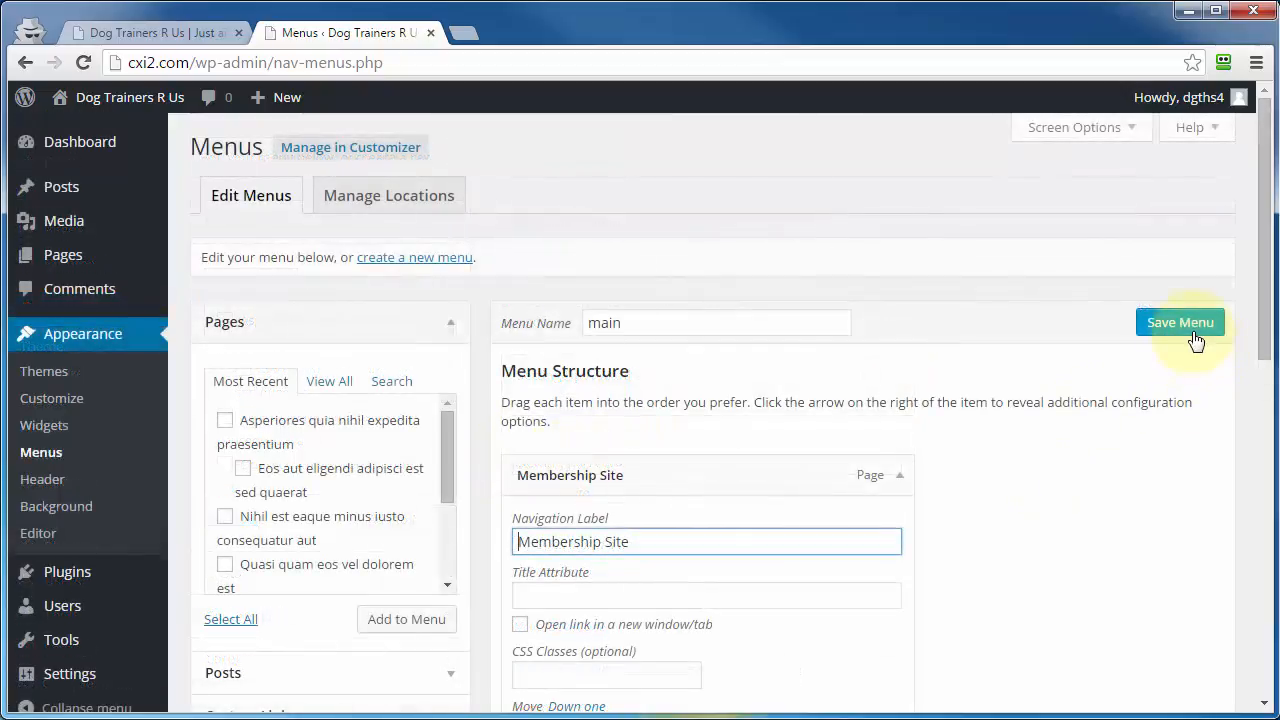
{"action": "left_click", "coordinate": [1189, 325]}
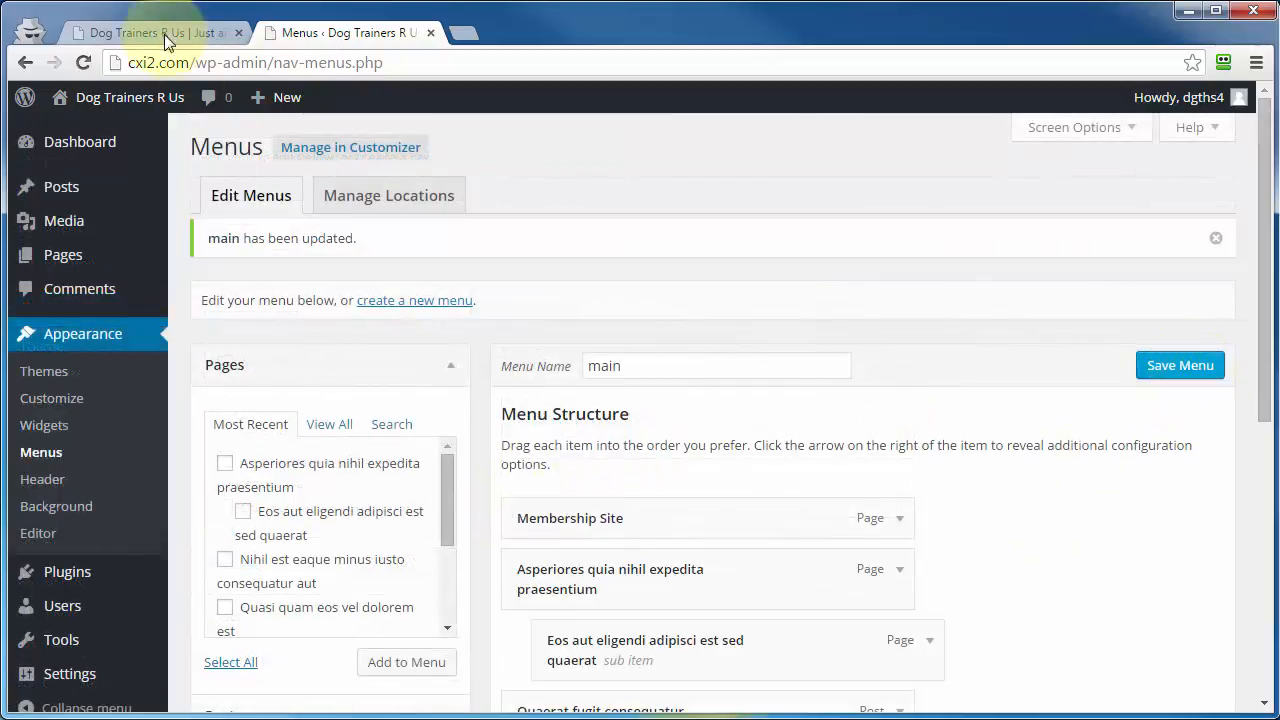
{"action": "left_click", "coordinate": [164, 34]}
{"action": "left_click", "coordinate": [78, 64]}
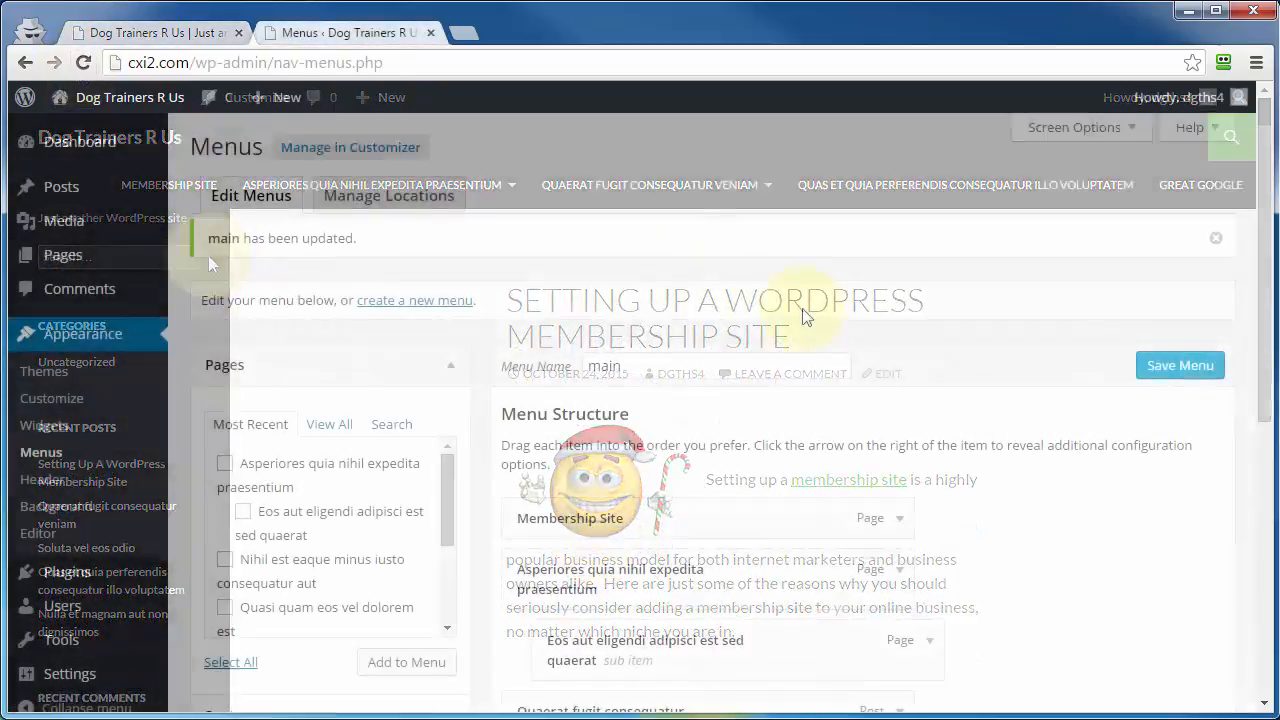
Open the menus in the Customizer and view the advanced menu properties.
{"action": "scroll", "coordinate": [780, 290], "scroll_direction": "down", "scroll_amount": 1}
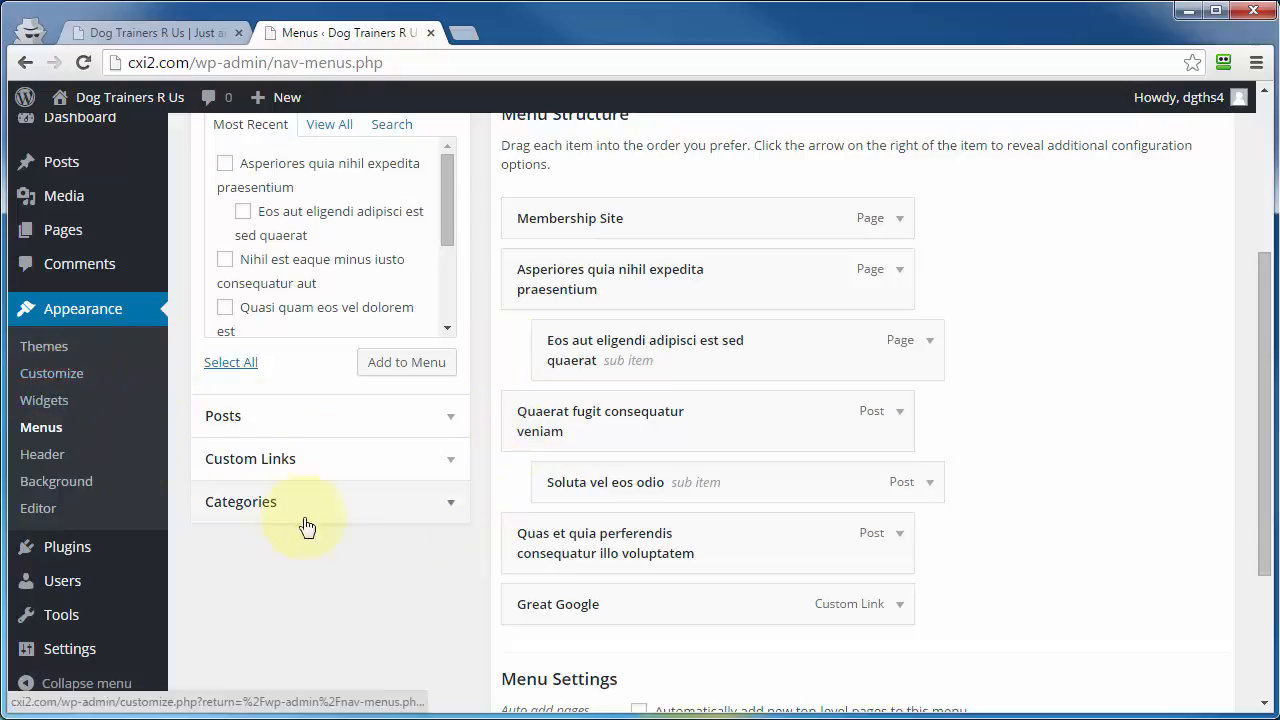
{"action": "scroll", "coordinate": [420, 598], "scroll_direction": "up", "scroll_amount": 1}
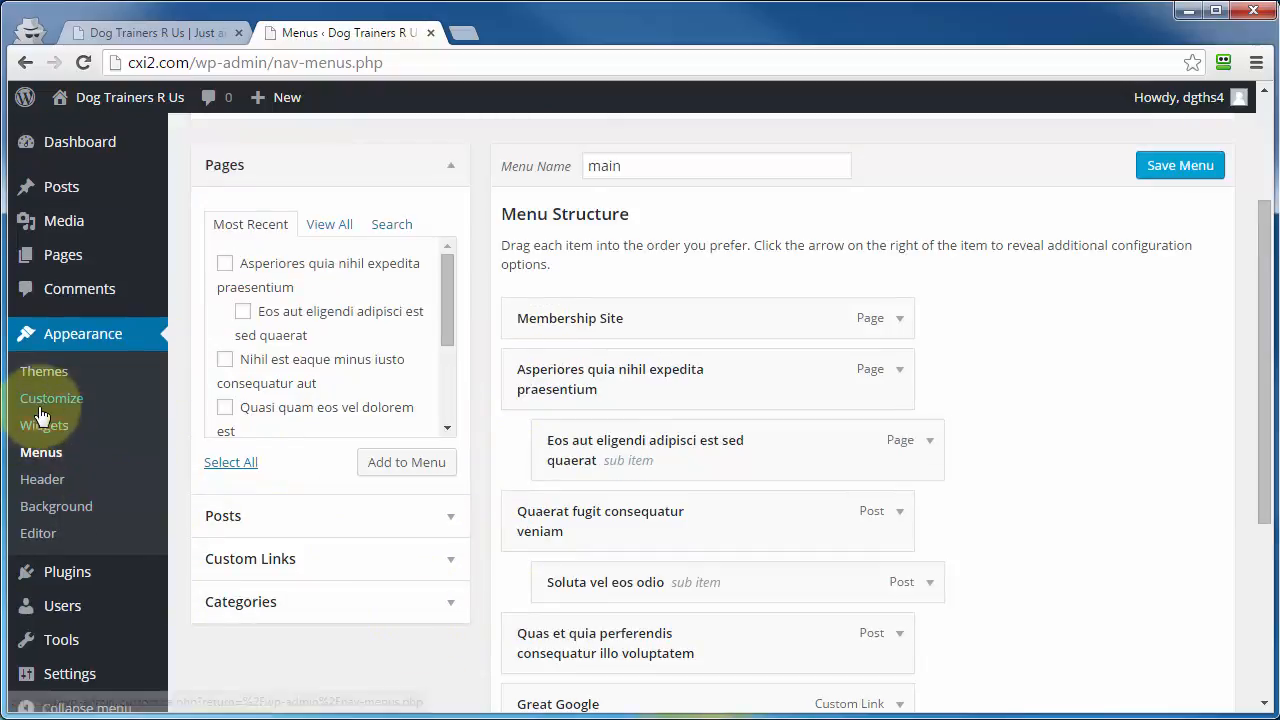
{"action": "scroll", "coordinate": [523, 363], "scroll_direction": "up", "scroll_amount": 2}
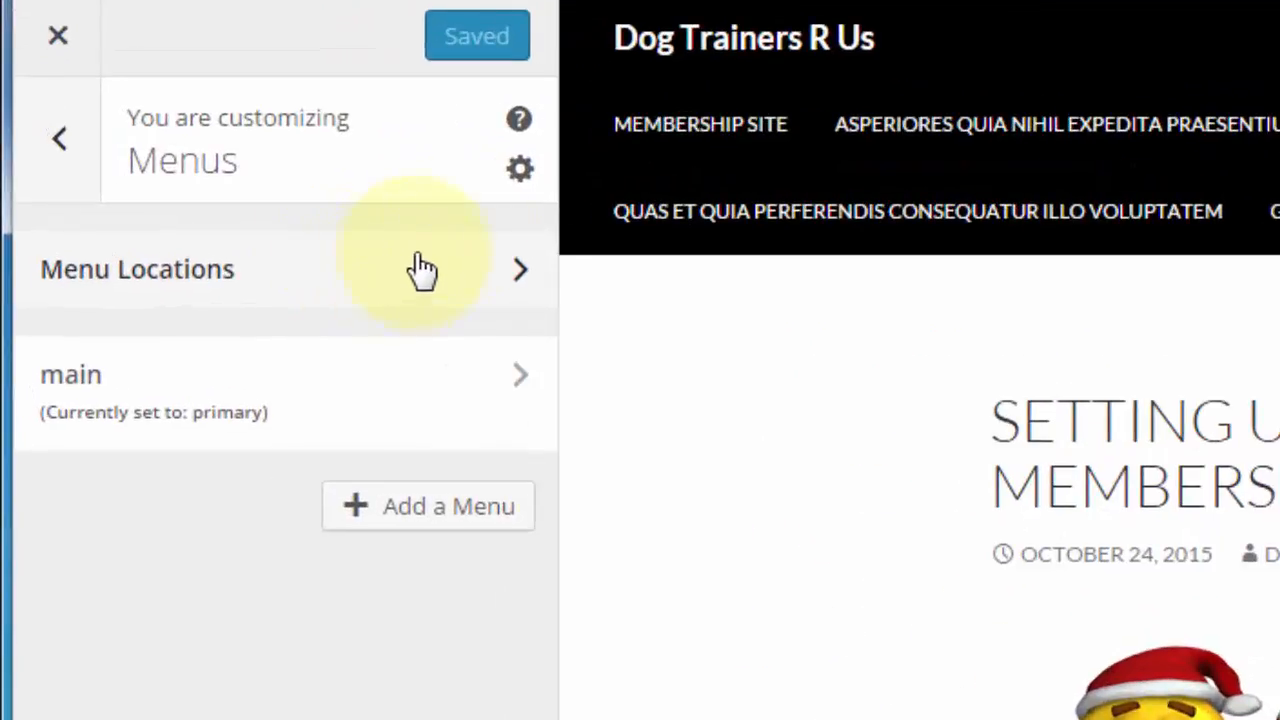
{"action": "left_click", "coordinate": [522, 182]}
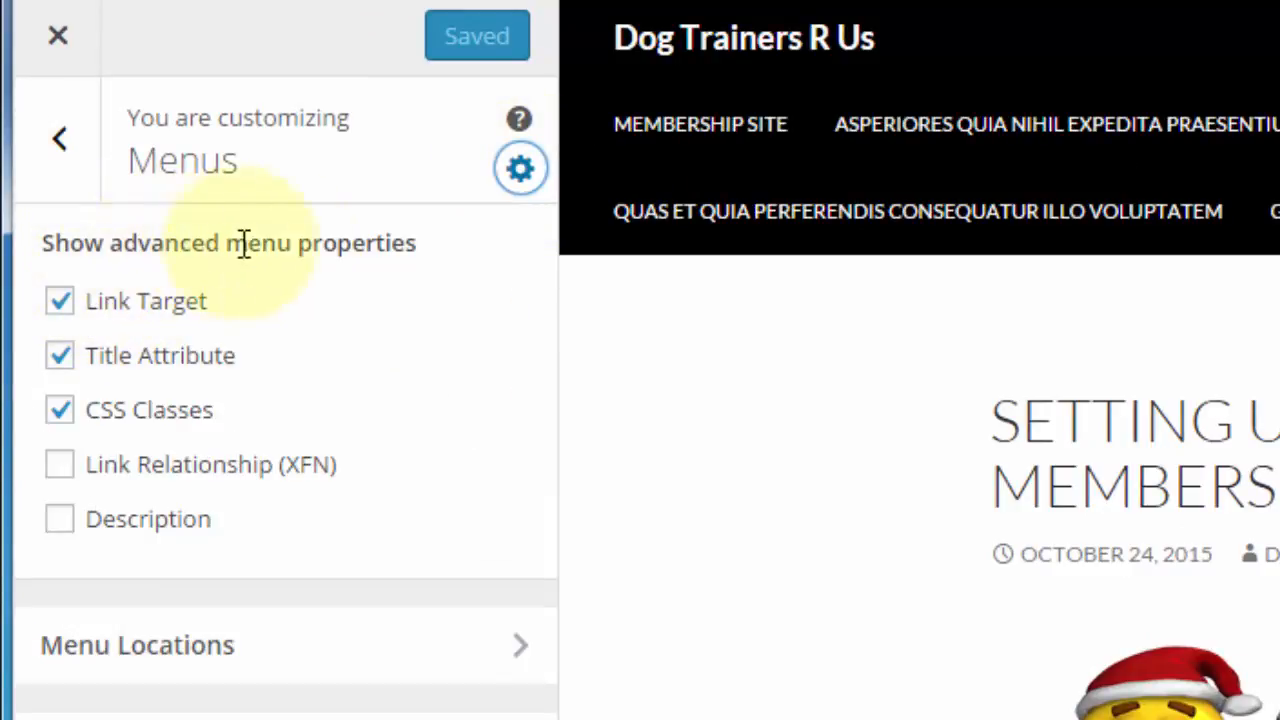
{"action": "left_click", "coordinate": [518, 172]}
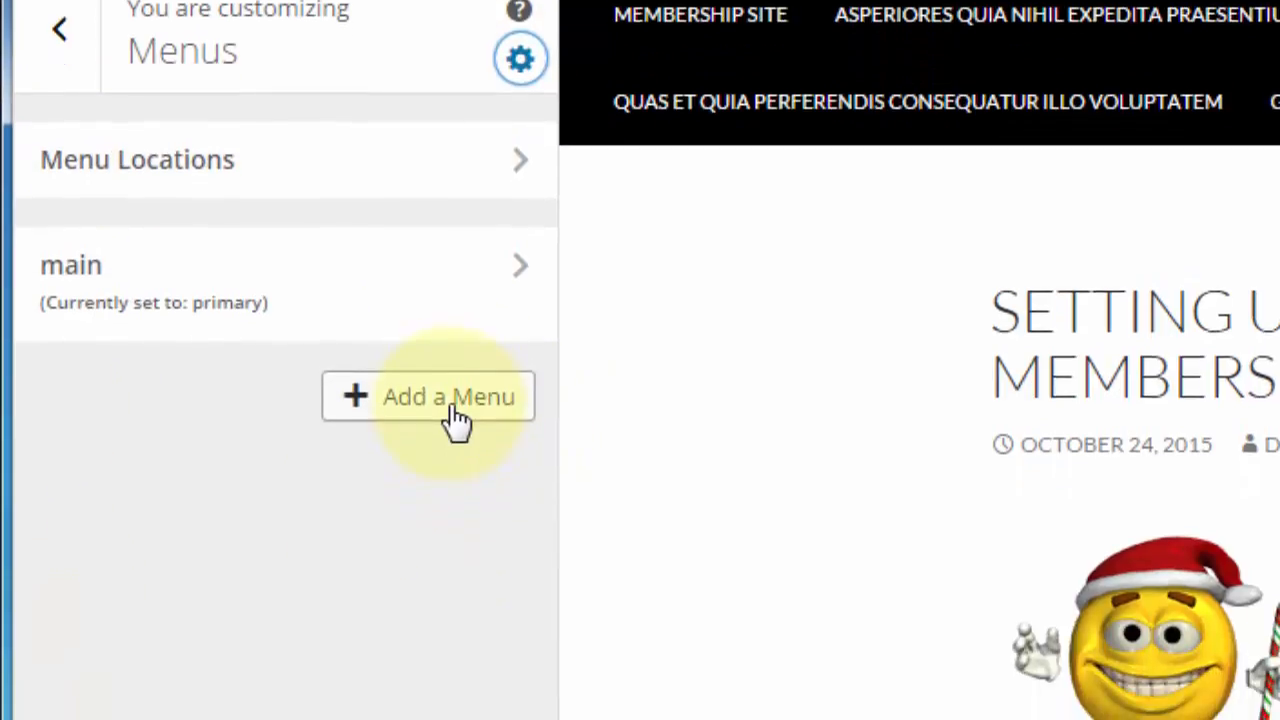
Create a new menu named "really new" in the Customizer.
{"action": "left_click", "coordinate": [447, 516]}
{"action": "left_click", "coordinate": [231, 494]}
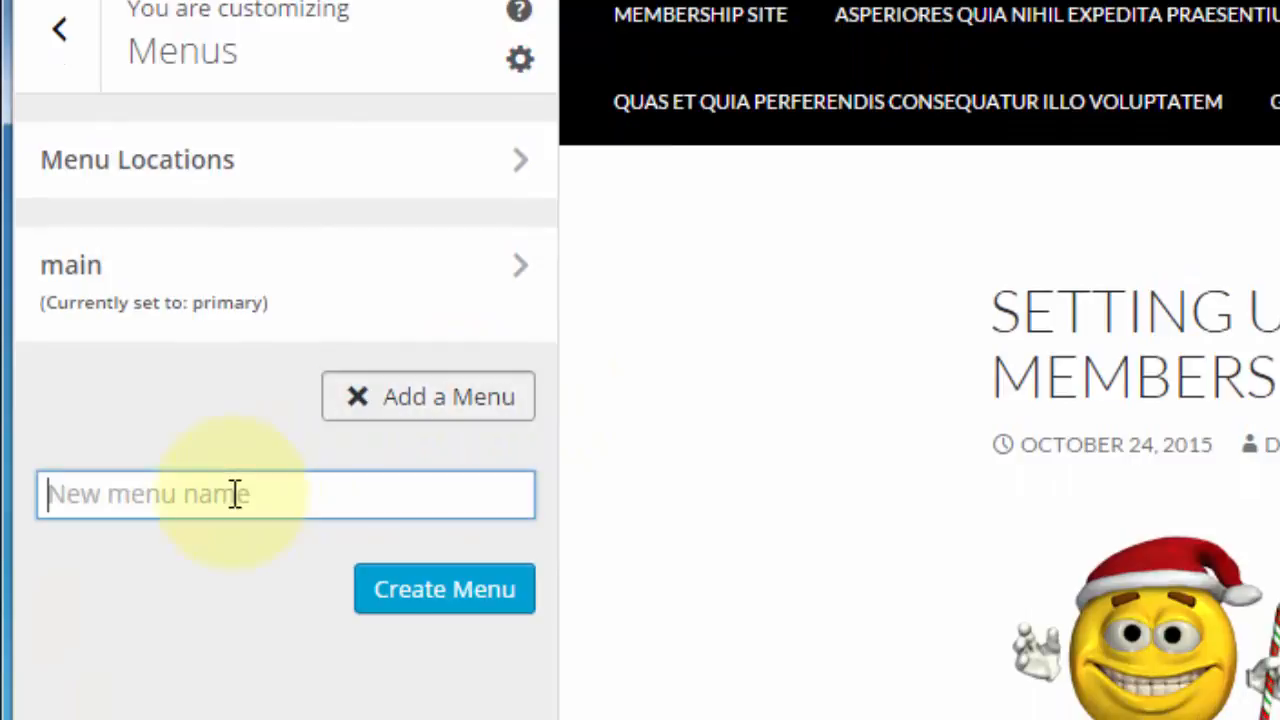
{"action": "type", "text": "really new"}
{"action": "left_click", "coordinate": [368, 588]}
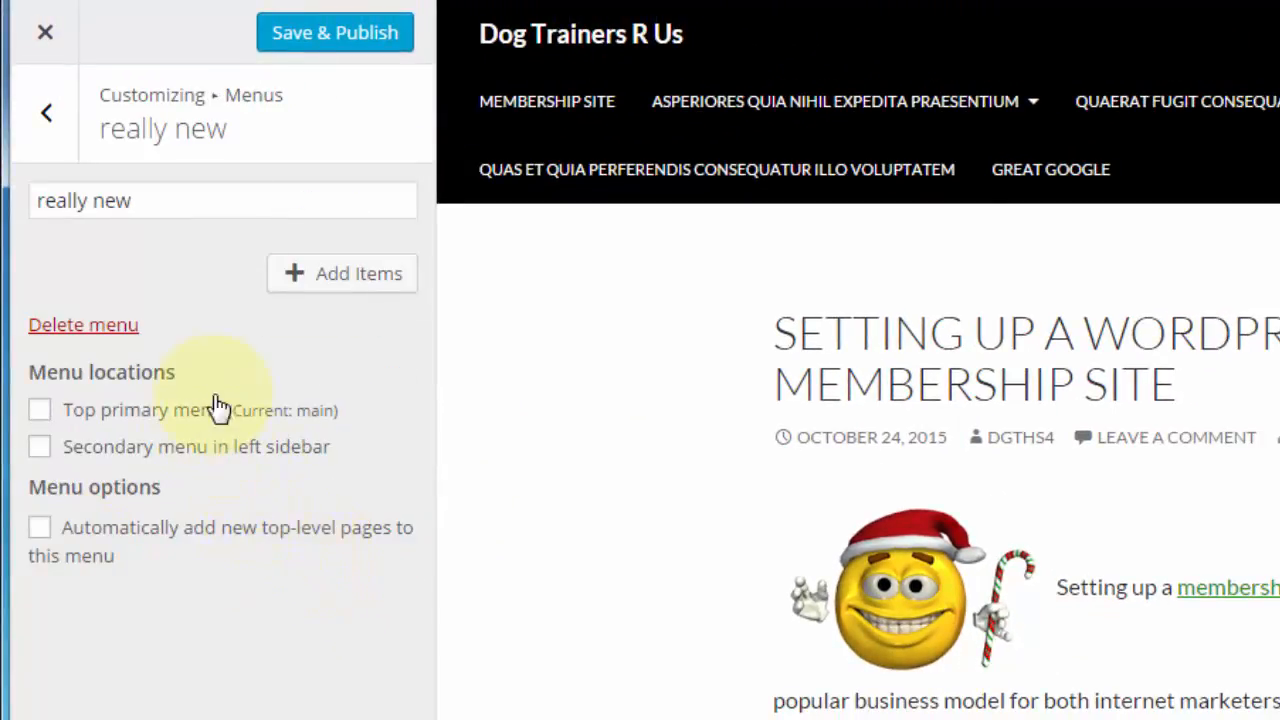
{"action": "left_click", "coordinate": [360, 280]}
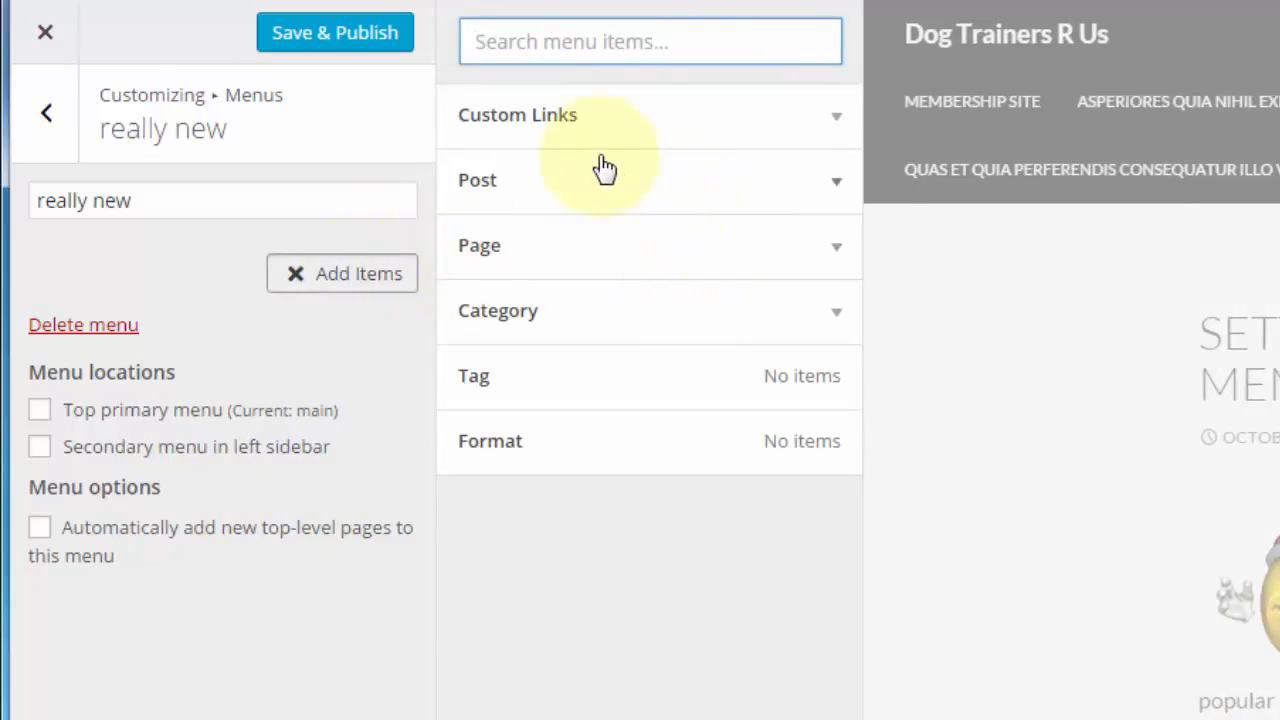
{"action": "left_click", "coordinate": [585, 118]}
{"action": "left_click", "coordinate": [699, 190]}
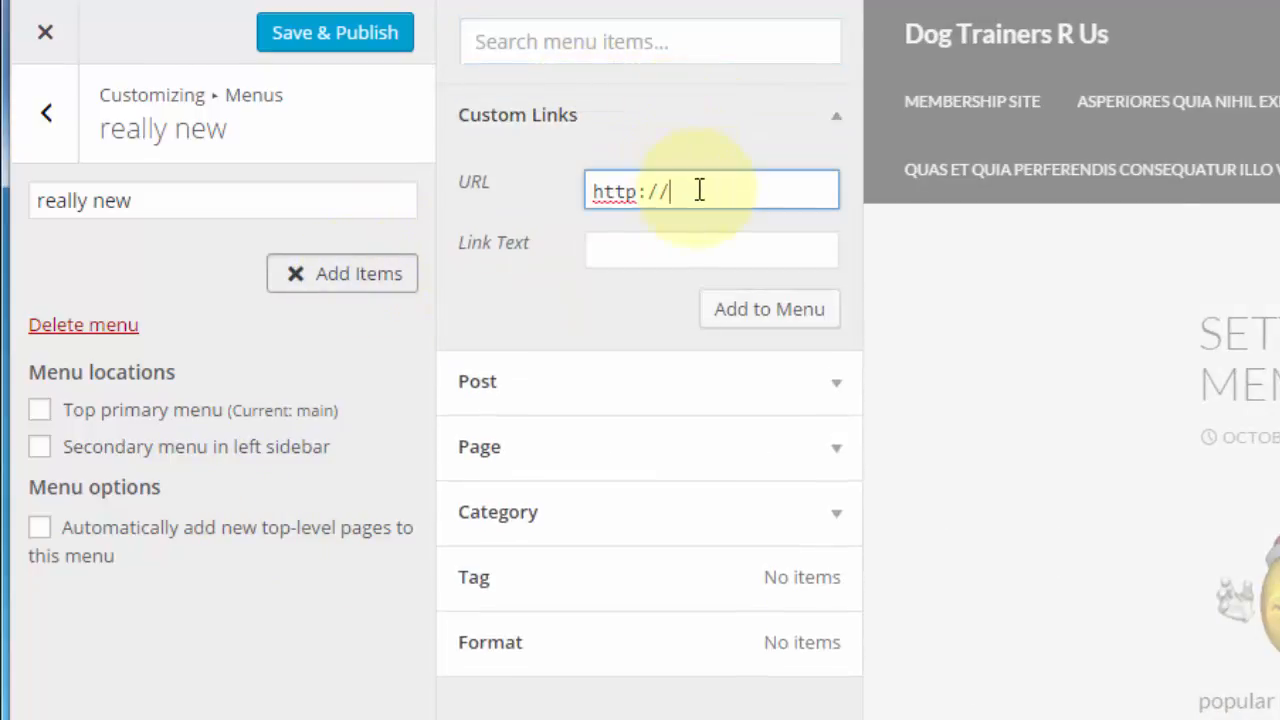
{"action": "type", "text": "yahoo.com"}
{"action": "left_click", "coordinate": [654, 251]}
{"action": "type", "text": "Yahoo"}
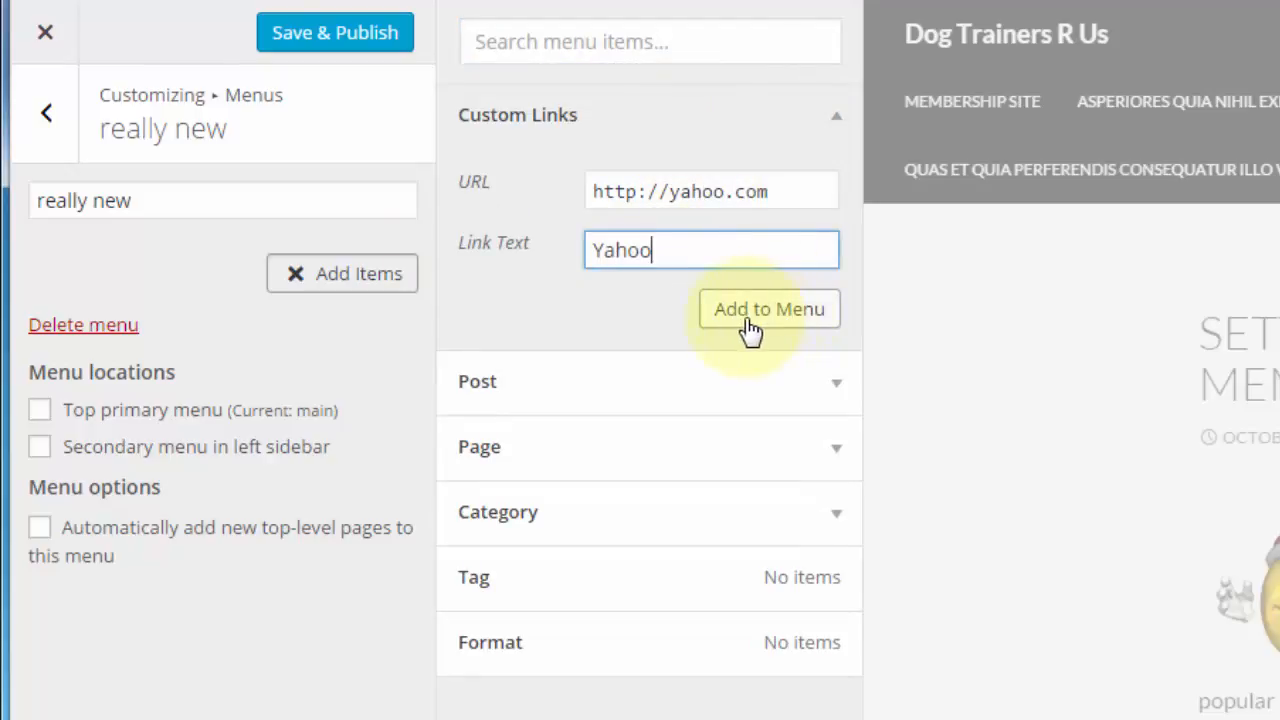
{"action": "left_click", "coordinate": [766, 312]}
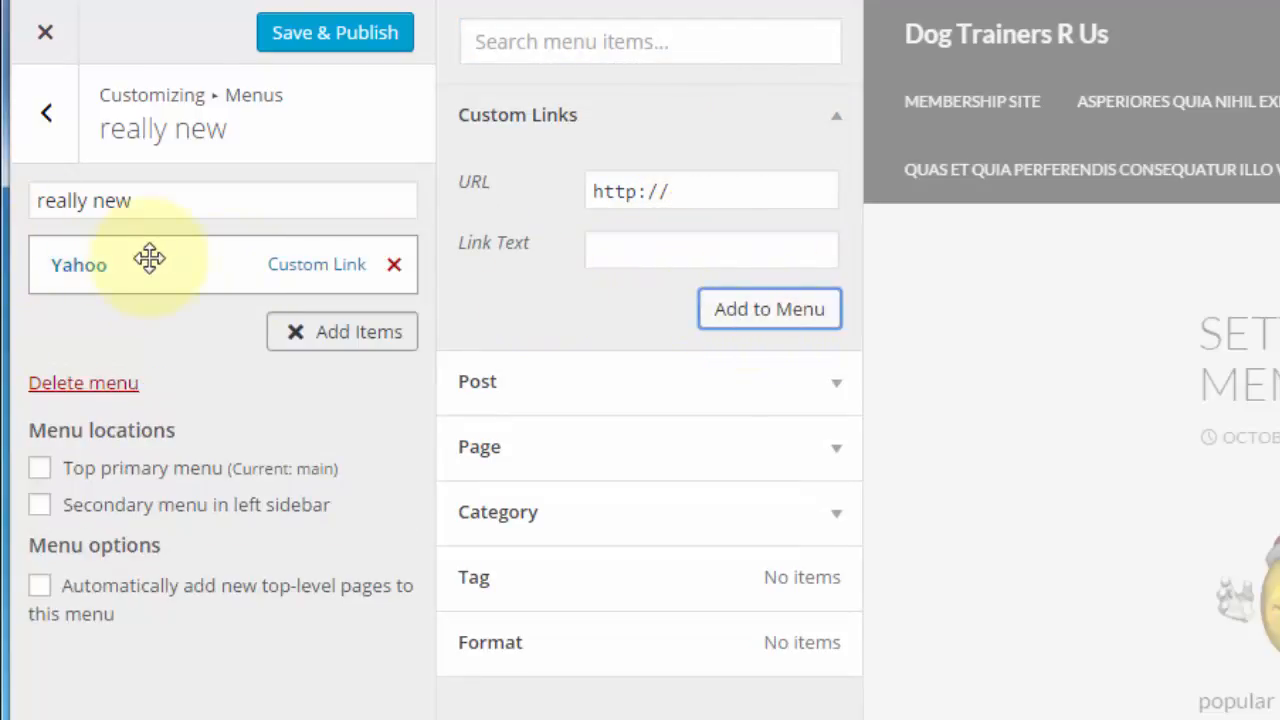
Add the posts Setting Up A WordPress Membership Site, Soluta vel eos odio and Quas et quia perferendis consequatur illo voluptatem to the menu.
{"action": "left_click", "coordinate": [786, 390]}
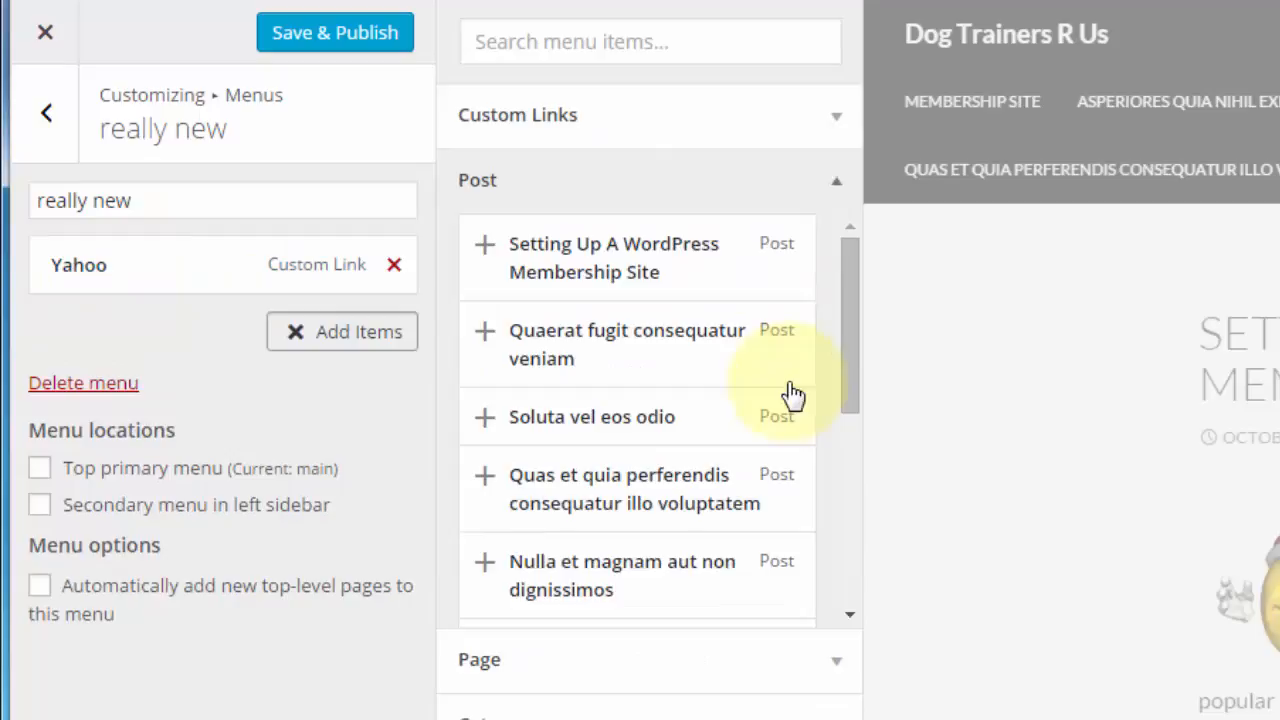
{"action": "left_click", "coordinate": [576, 260]}
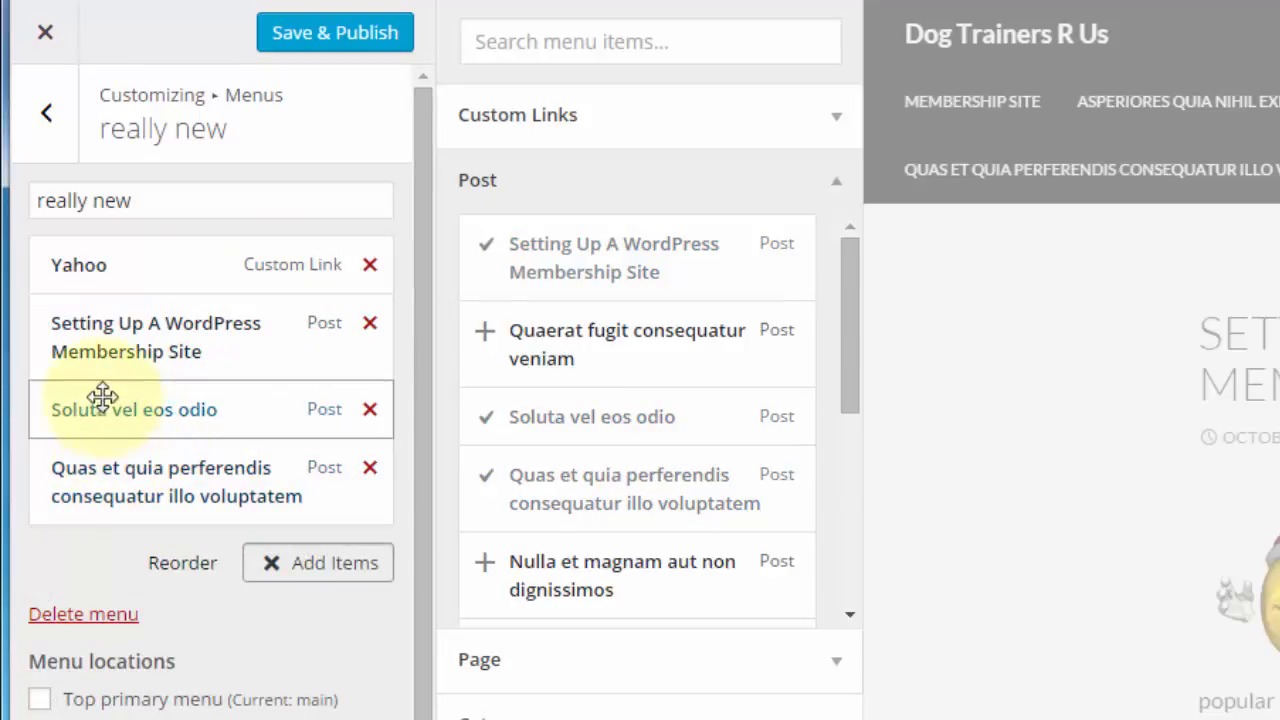
Nest Quas et quia perferendis under Soluta vel eos odio and move that pair above Setting Up A WordPress Membership Site.
{"action": "left_click", "coordinate": [172, 564]}
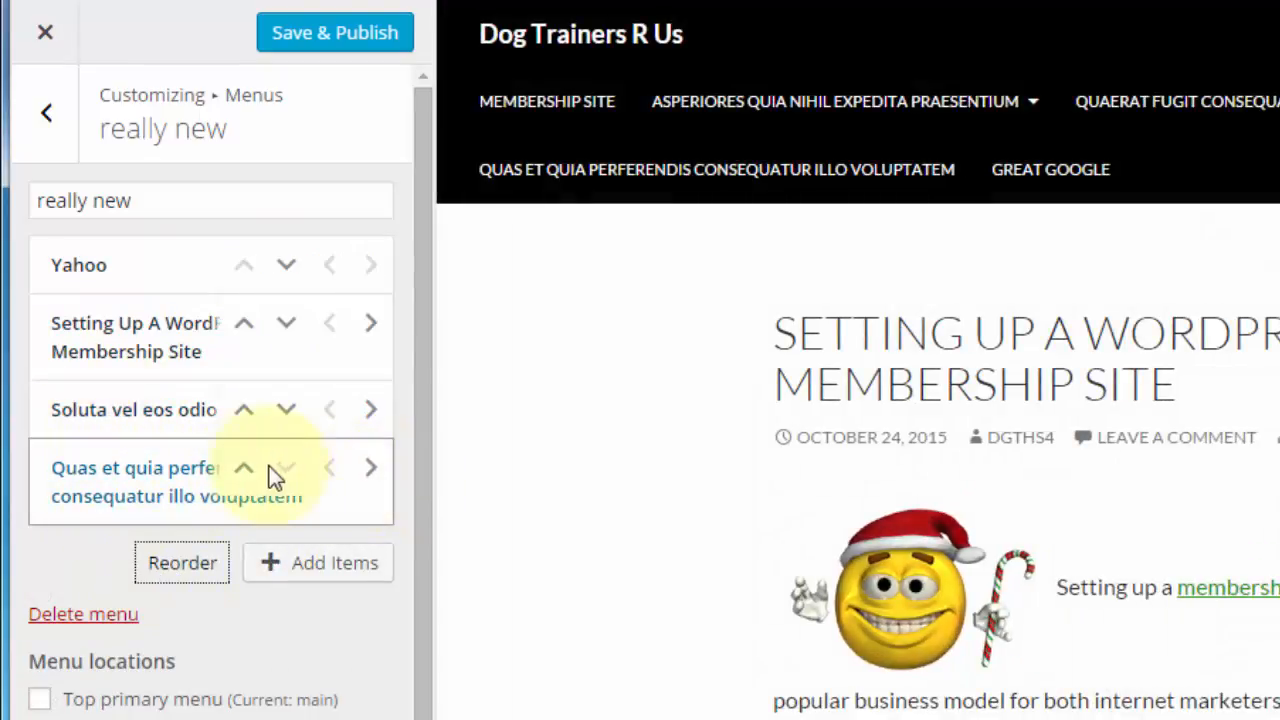
{"action": "left_click", "coordinate": [370, 470]}
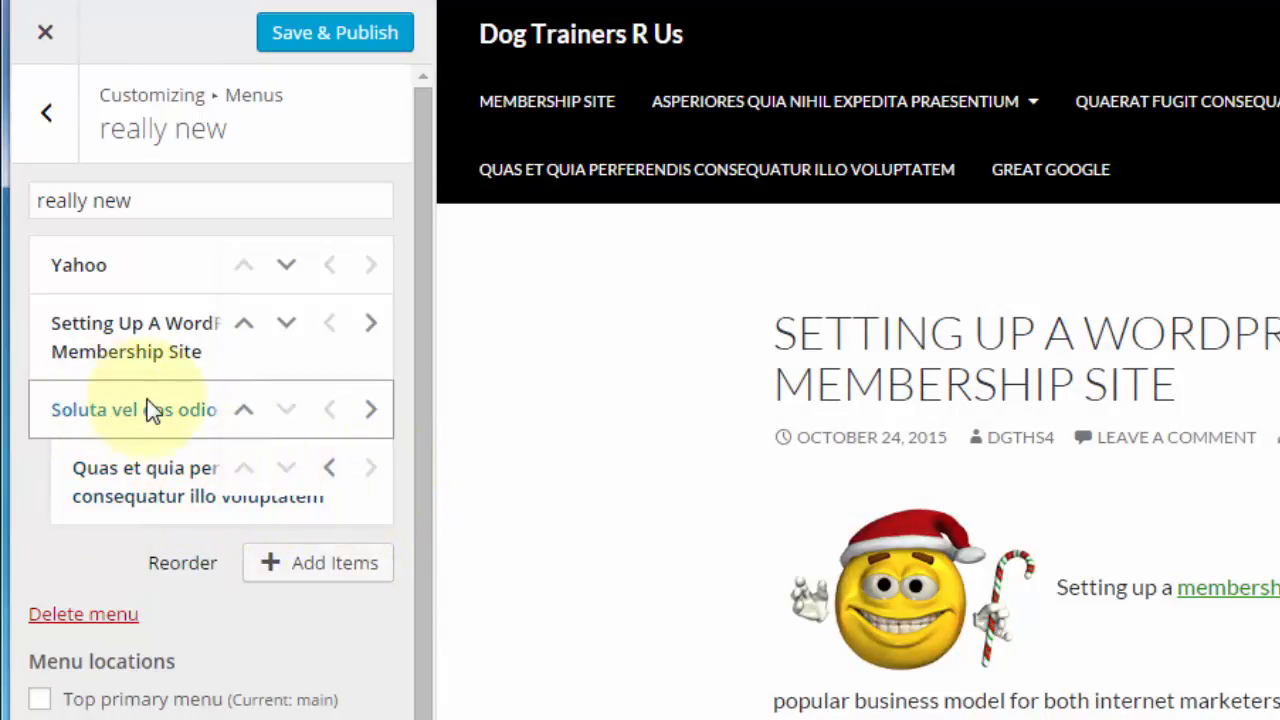
{"action": "left_click", "coordinate": [244, 409]}
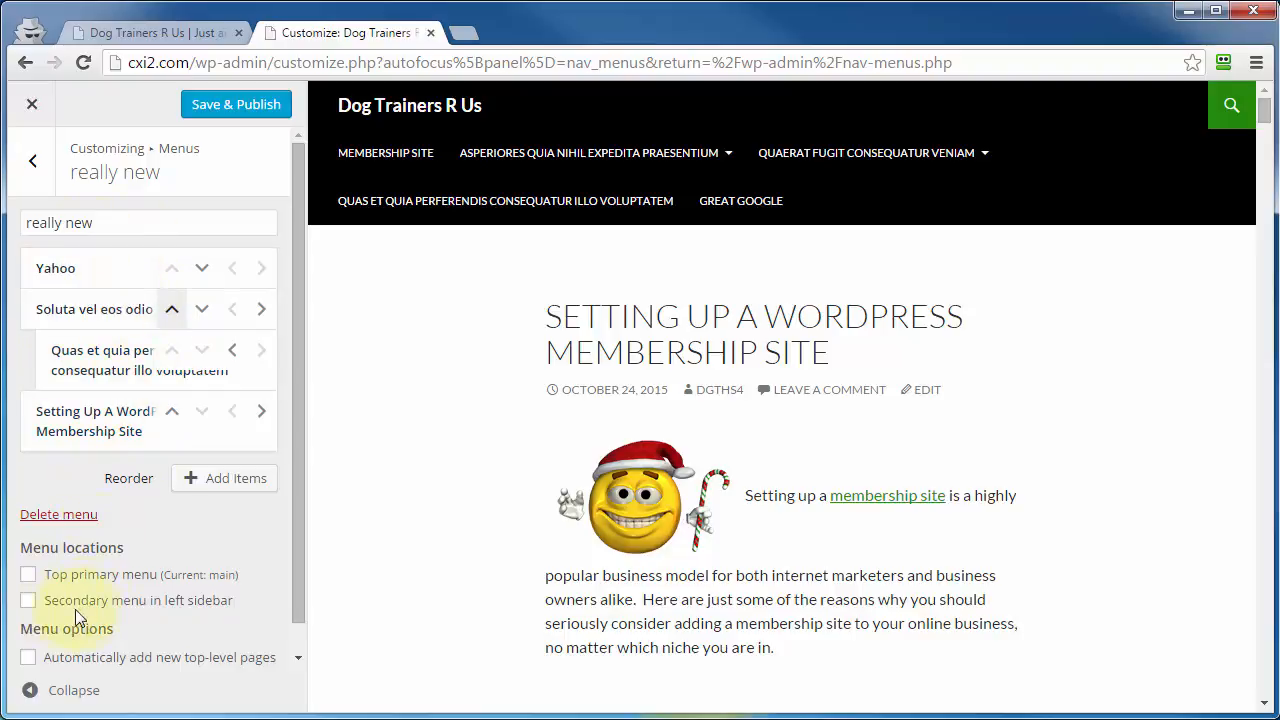
Assign the really new menu to the secondary left sidebar location, check it in a wider preview, and publish the changes.
{"action": "left_click", "coordinate": [27, 601]}
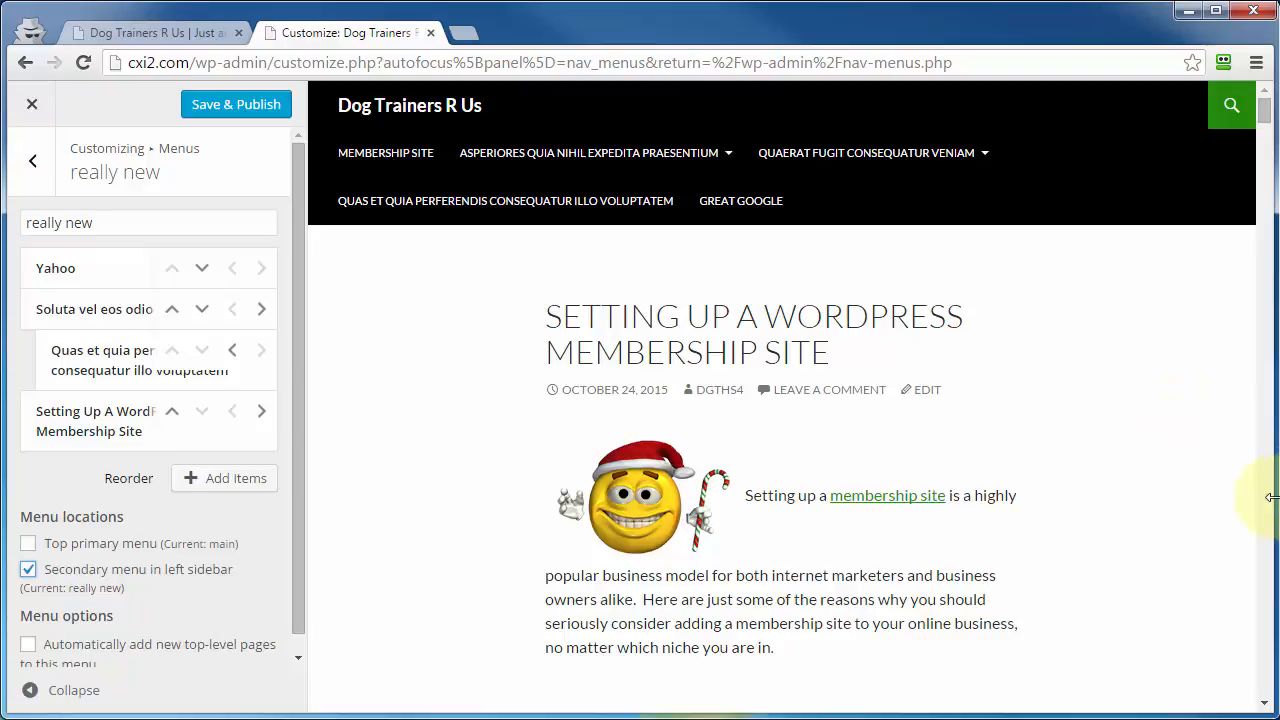
{"action": "left_click_drag", "start_coordinate": [1271, 497], "coordinate": [1279, 497]}
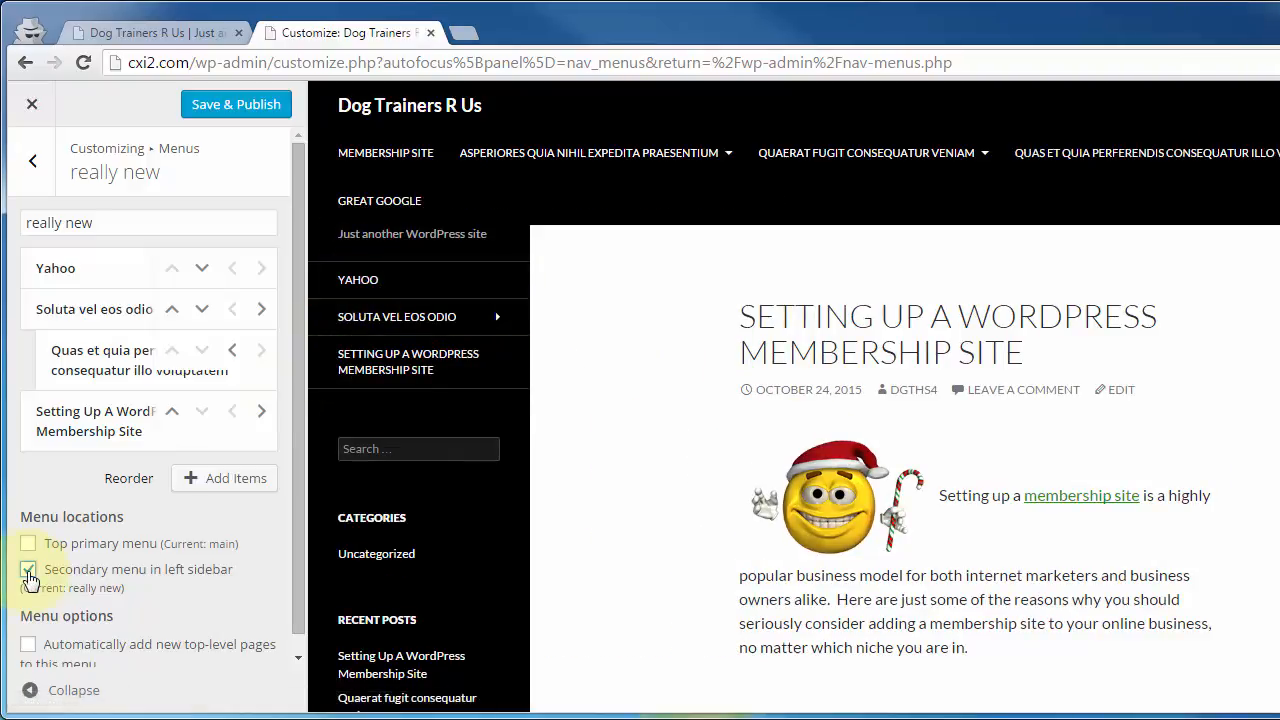
{"action": "left_click", "coordinate": [28, 571]}
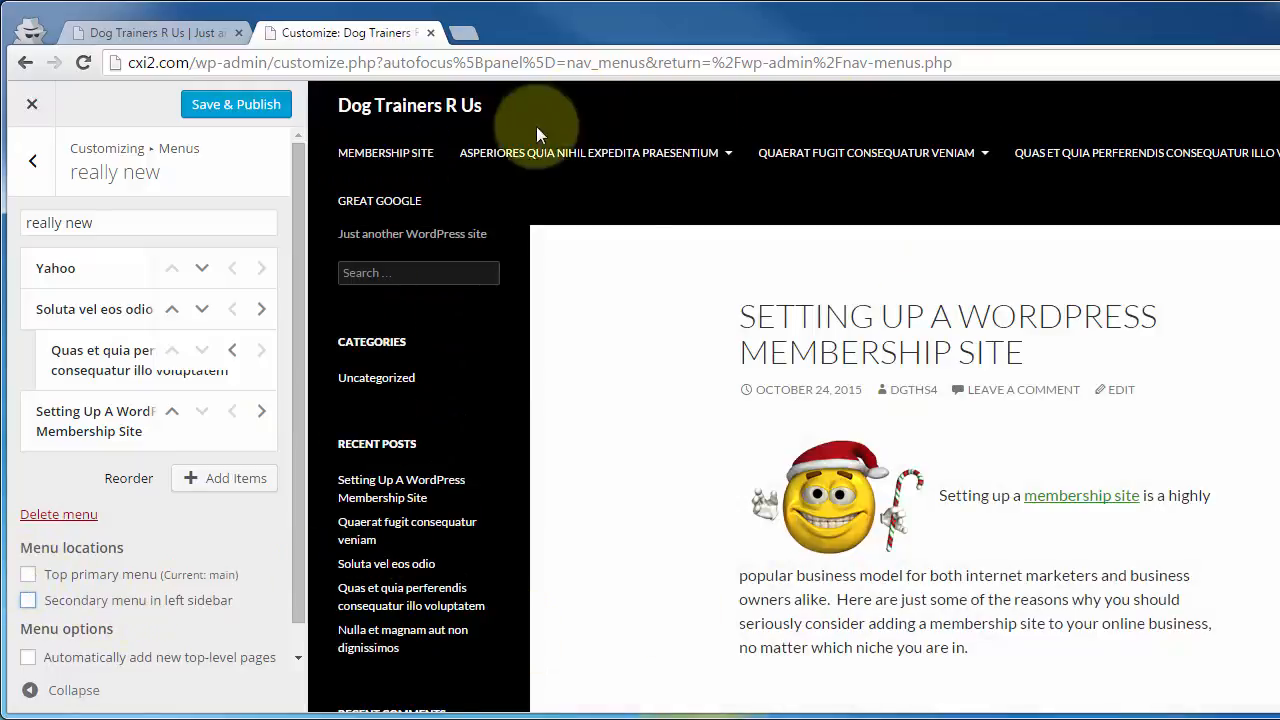
{"action": "left_click", "coordinate": [28, 600]}
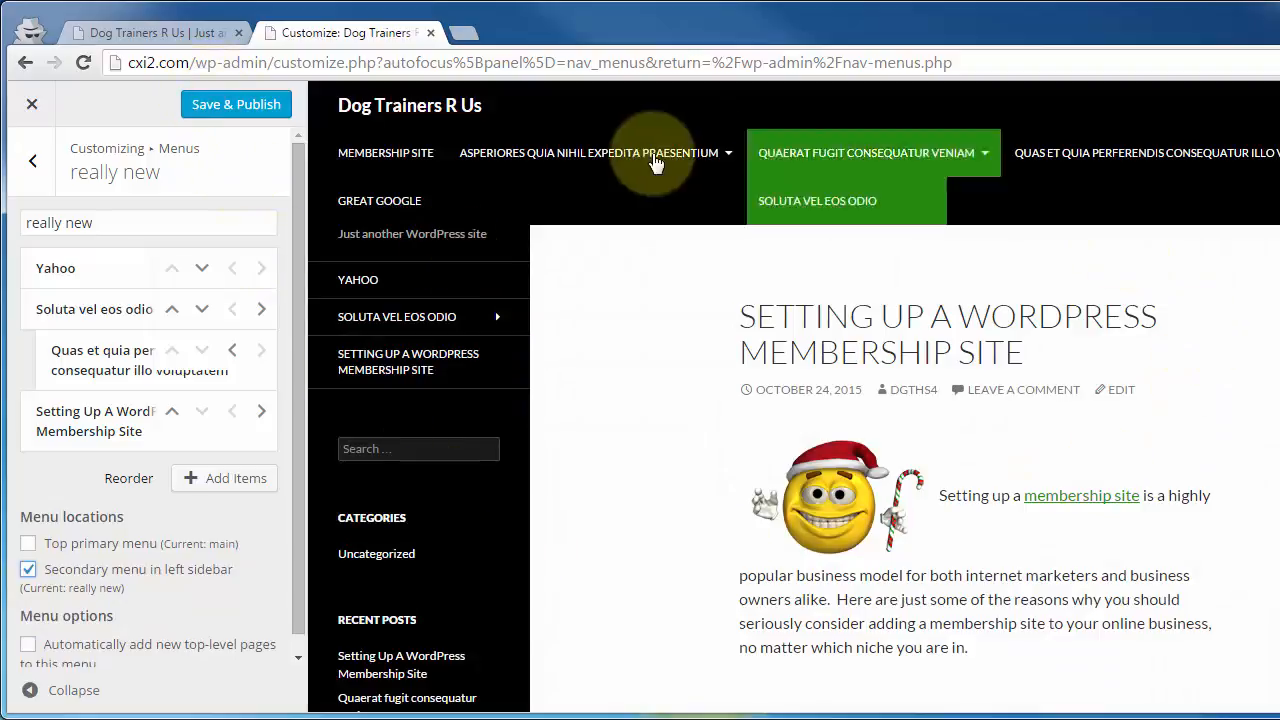
{"action": "left_click", "coordinate": [210, 112]}
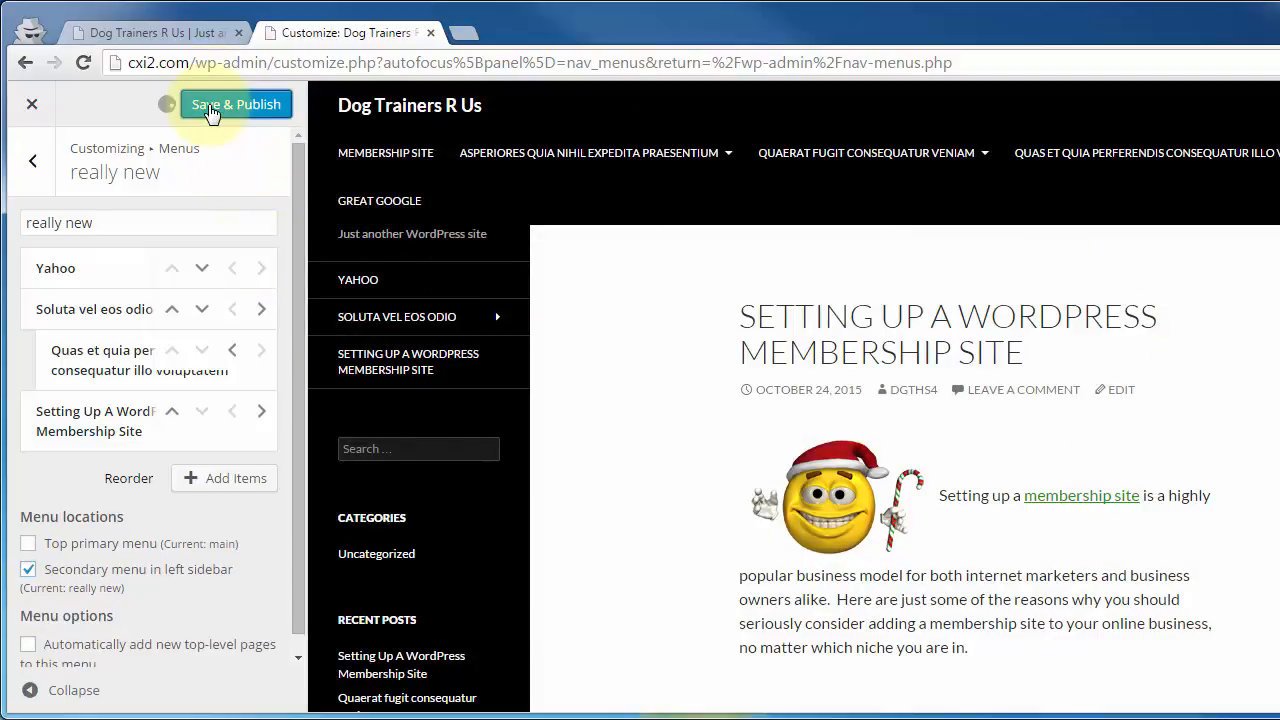
Close the Customizer and refresh the live site to check the published menus.
{"action": "left_click", "coordinate": [31, 104]}
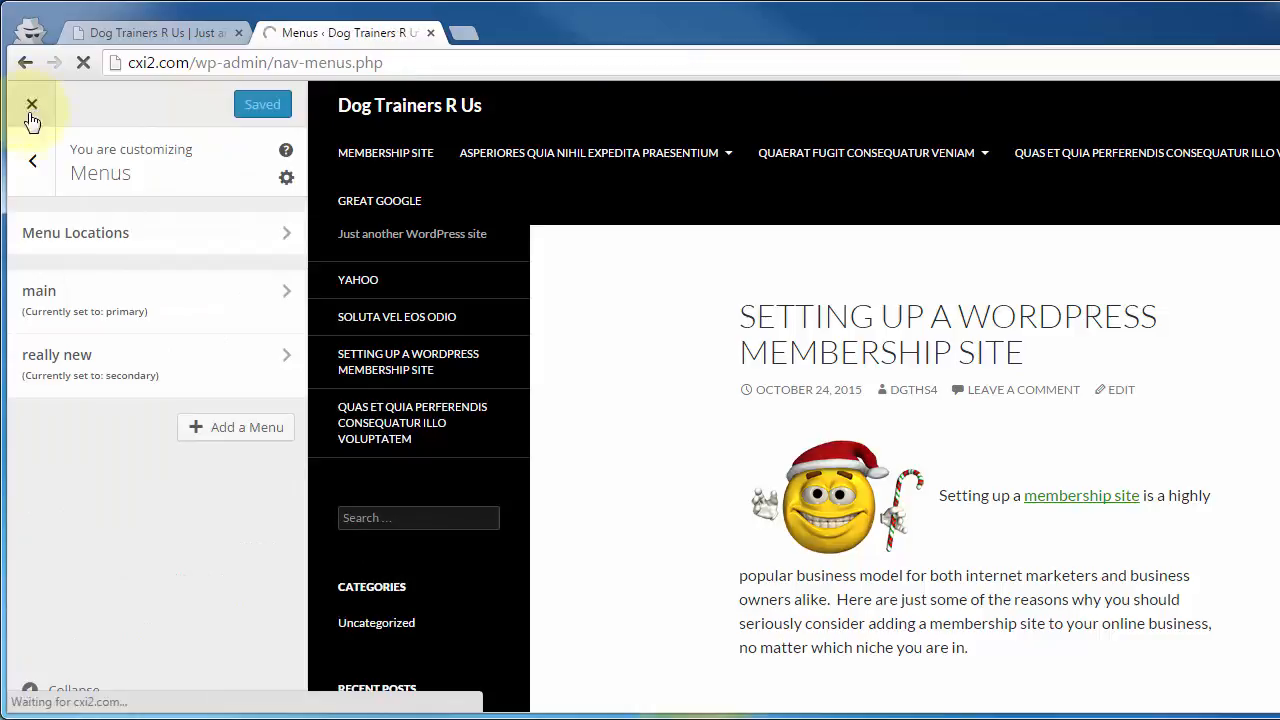
{"action": "left_click", "coordinate": [104, 35]}
{"action": "left_click", "coordinate": [85, 64]}
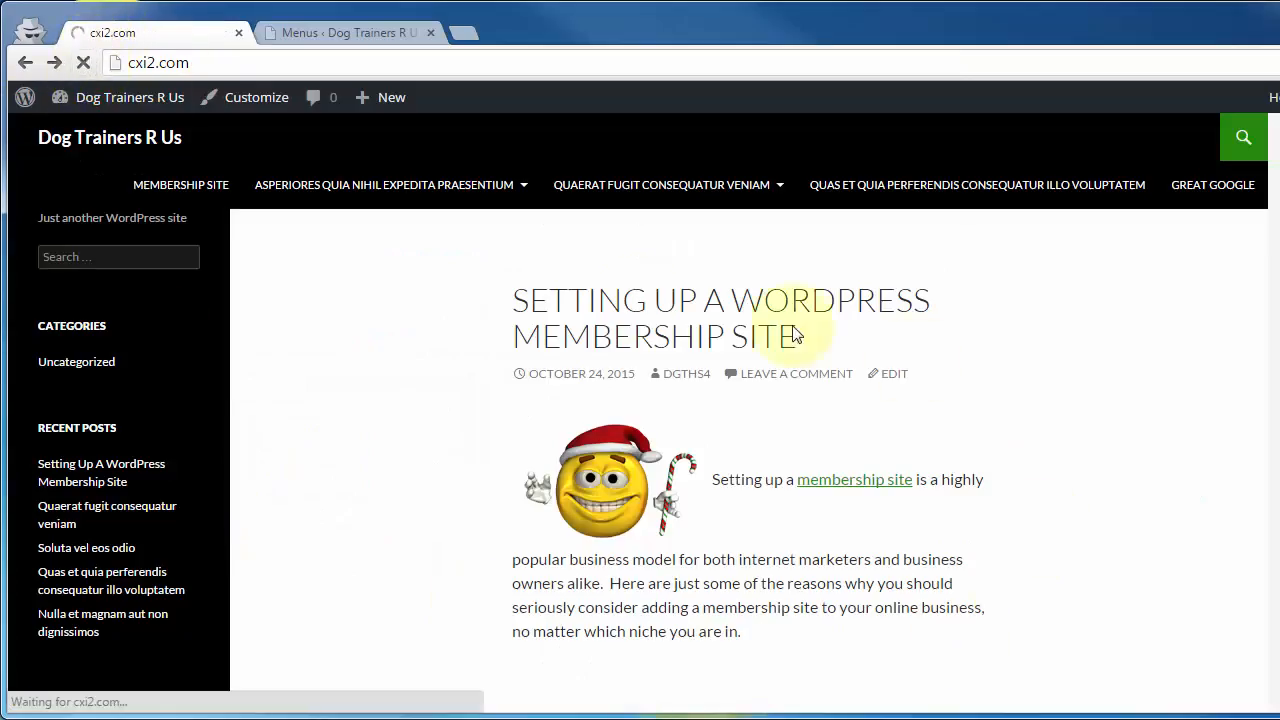